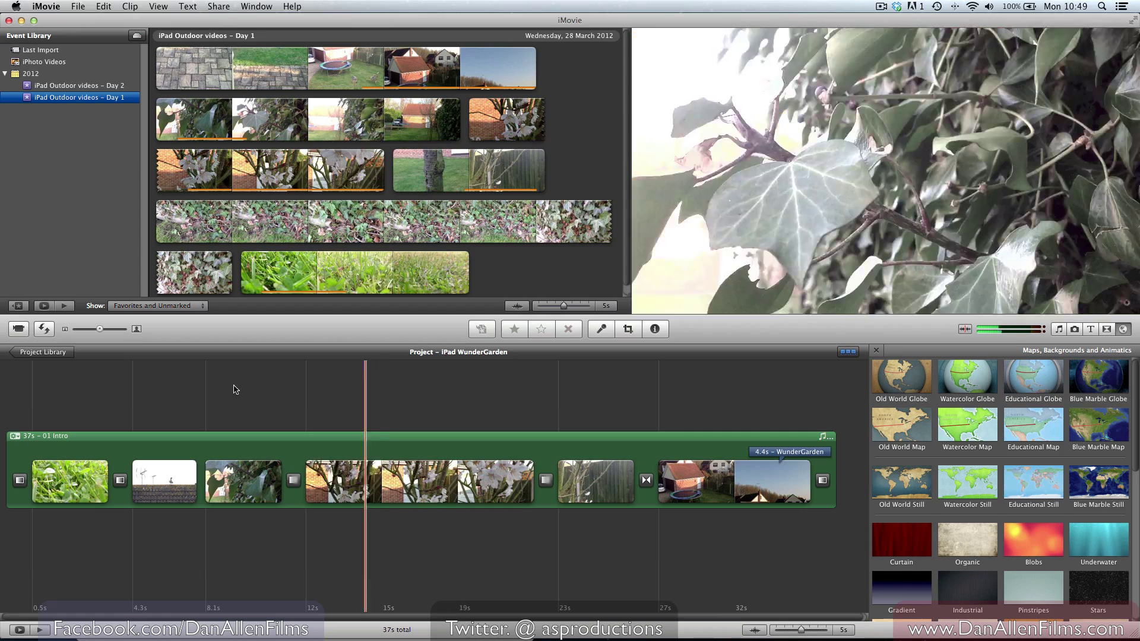
Play back the iMovie project, selecting the background music track and the duck clip.
left_click(4, 394)
key("space")
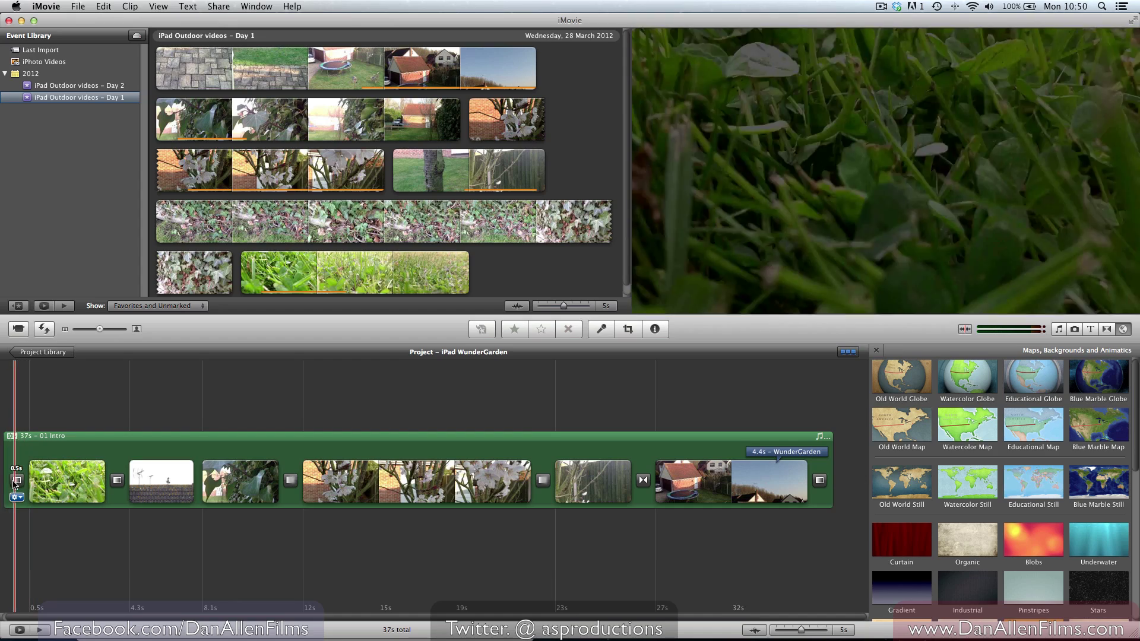
key("space")
left_click(114, 451)
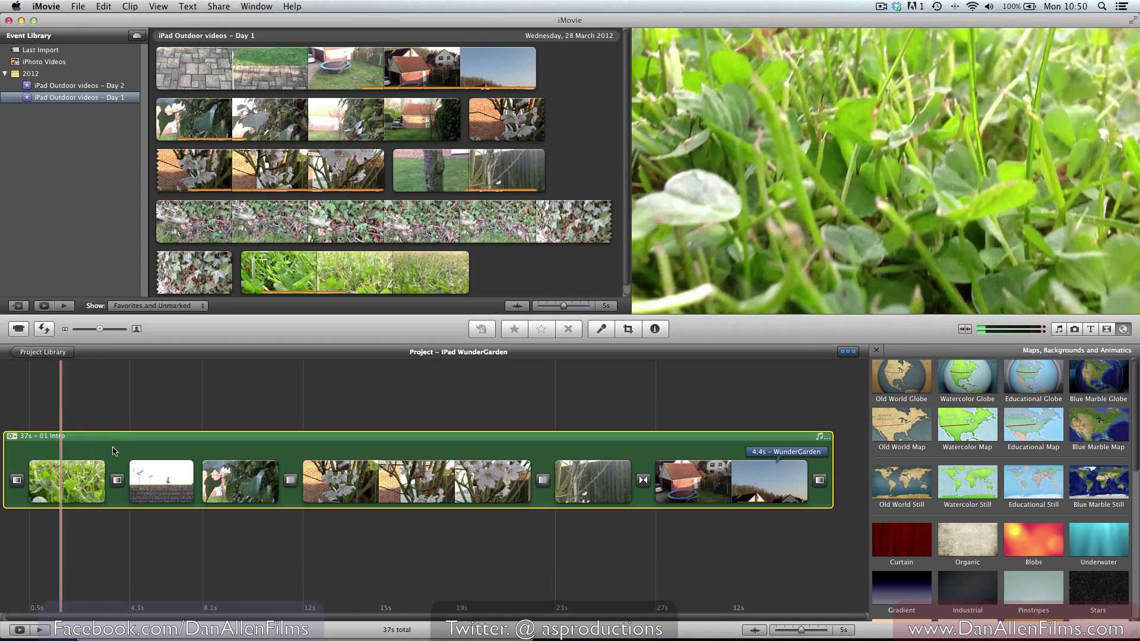
left_click(145, 484)
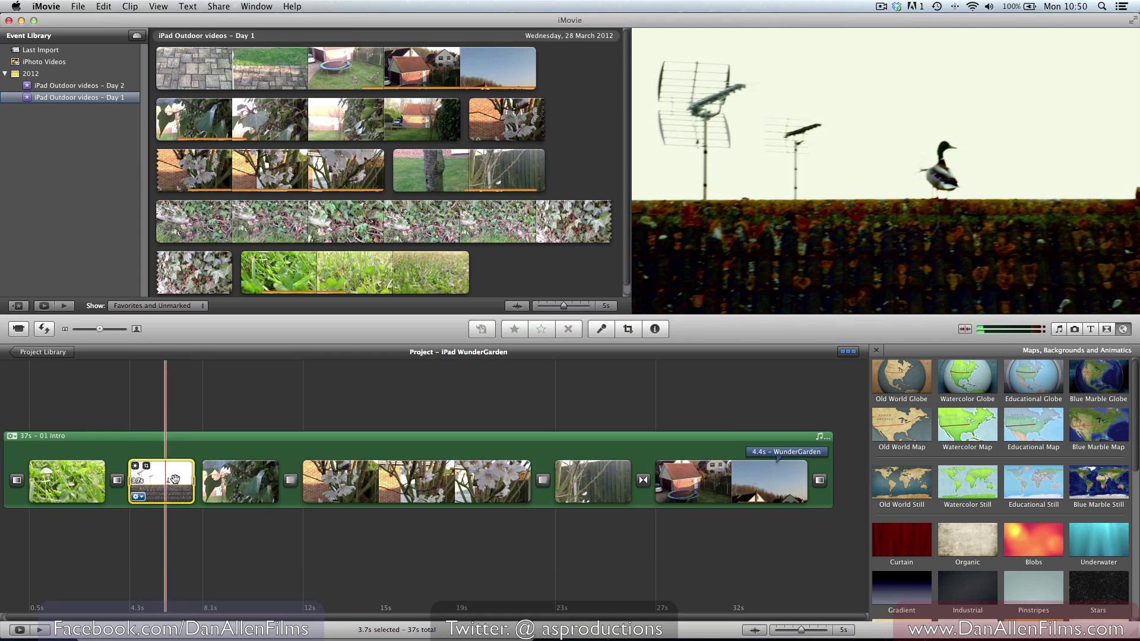
key("super+shift+a")
Open the ivy clip's video adjustments in iMovie, then close them.
left_click(243, 482)
left_click(212, 496)
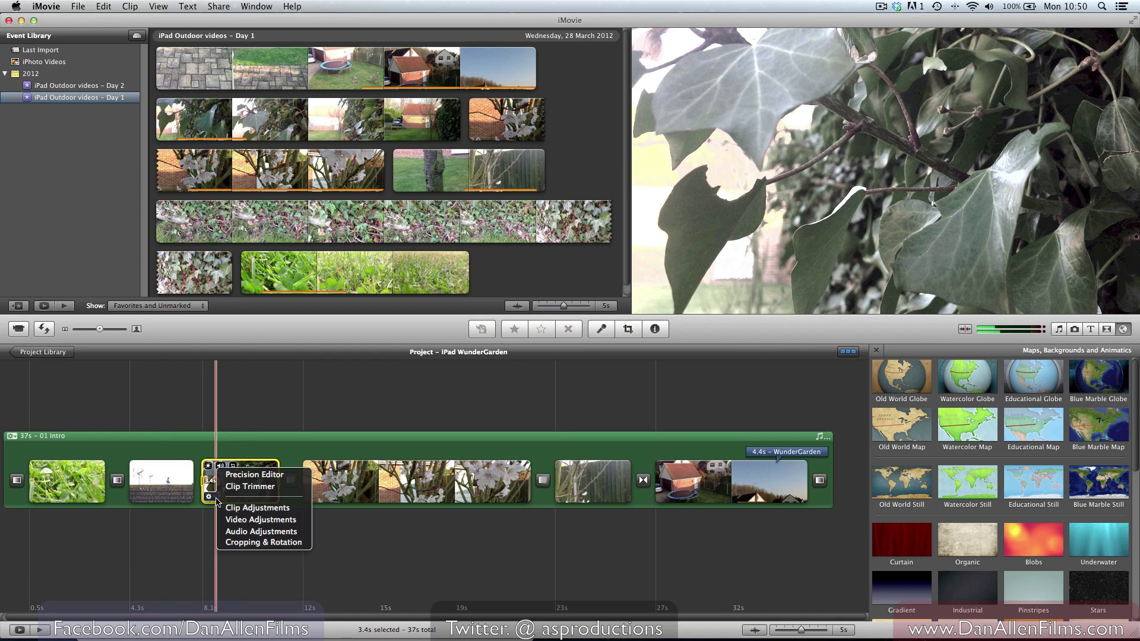
left_click(263, 519)
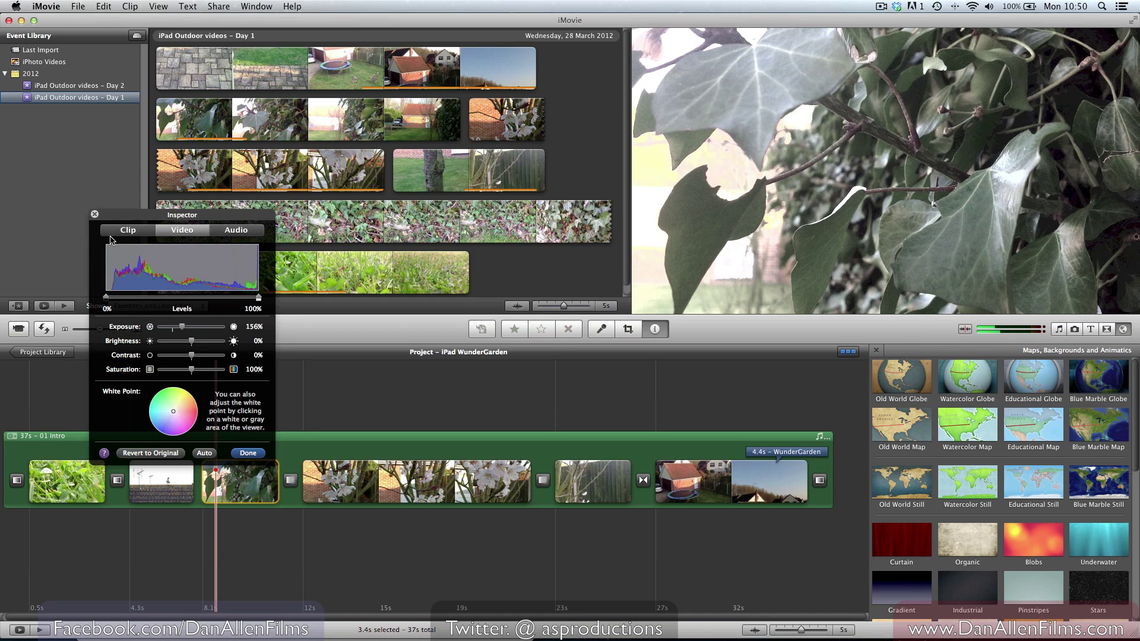
left_click(95, 215)
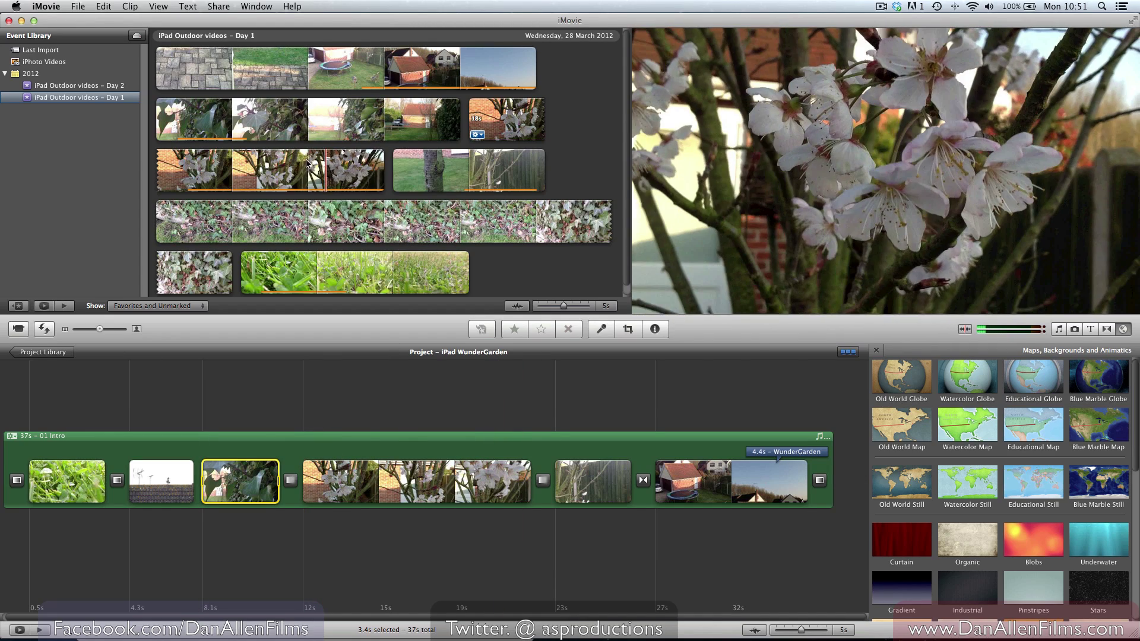
Swap the event library and project positions and back, then zoom the timeline in.
left_click(44, 330)
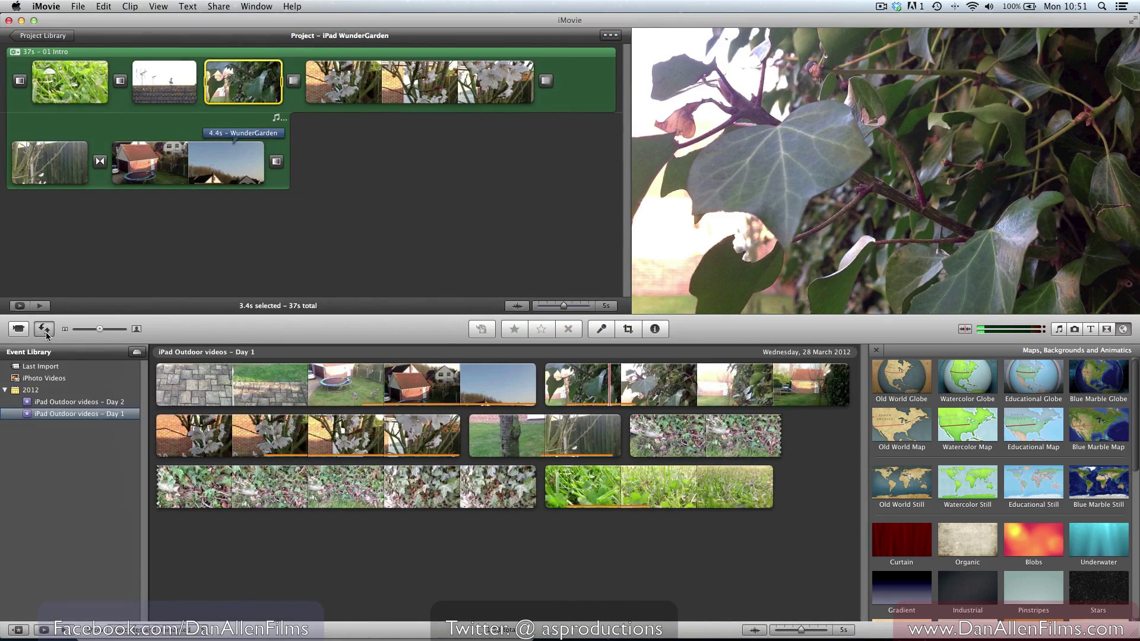
left_click(45, 331)
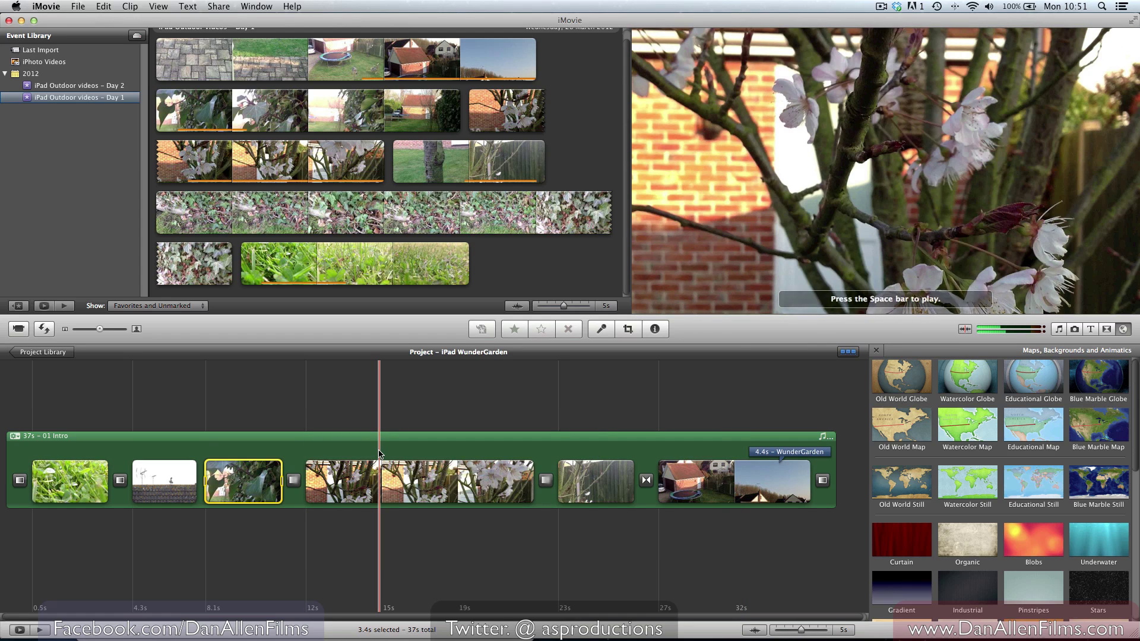
mouse_move(801, 630)
left_mouse_down()
mouse_move(792, 633)
mouse_move(808, 631)
left_mouse_up()
In Final Cut Pro, import the iMovie project iPad WunderGarden via File > Import.
mouse_move(674, 617)
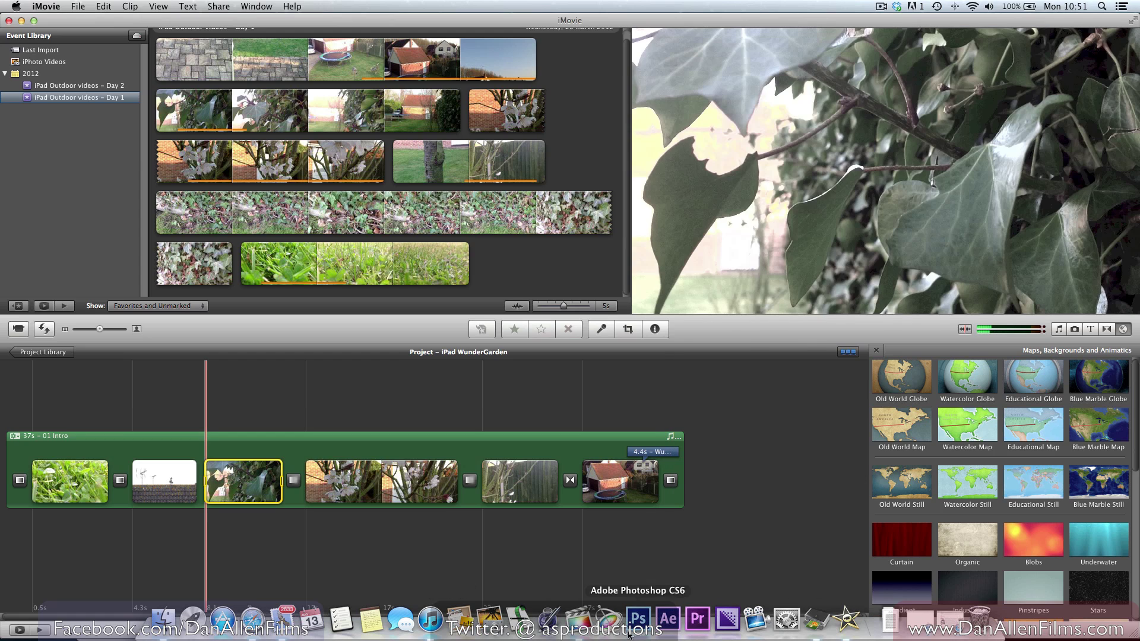
left_click(578, 619)
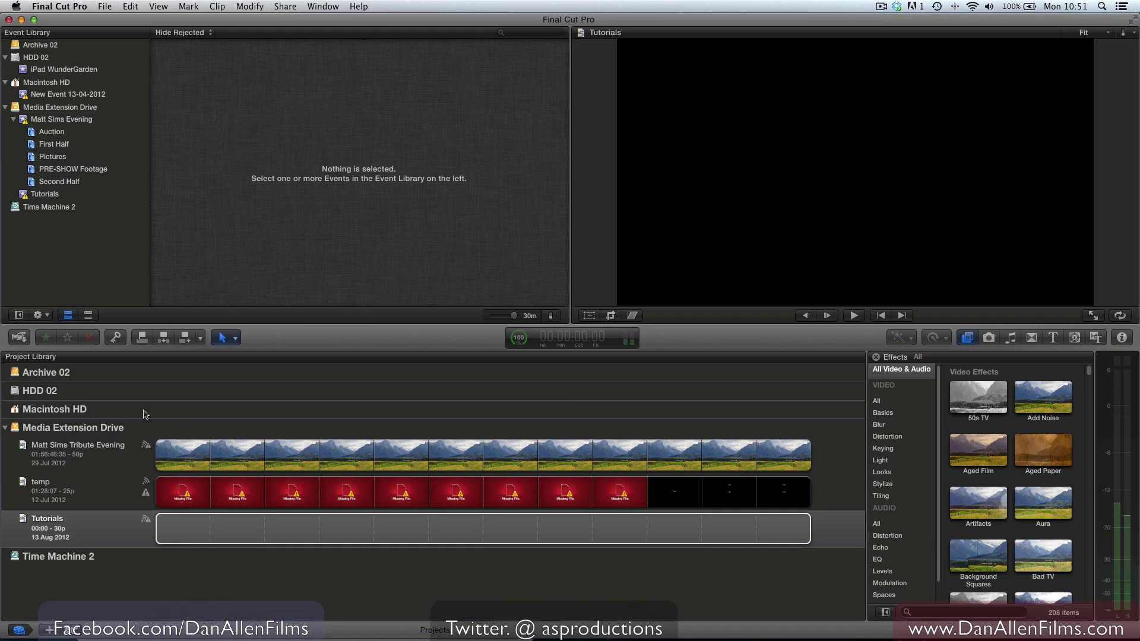
left_click(100, 6)
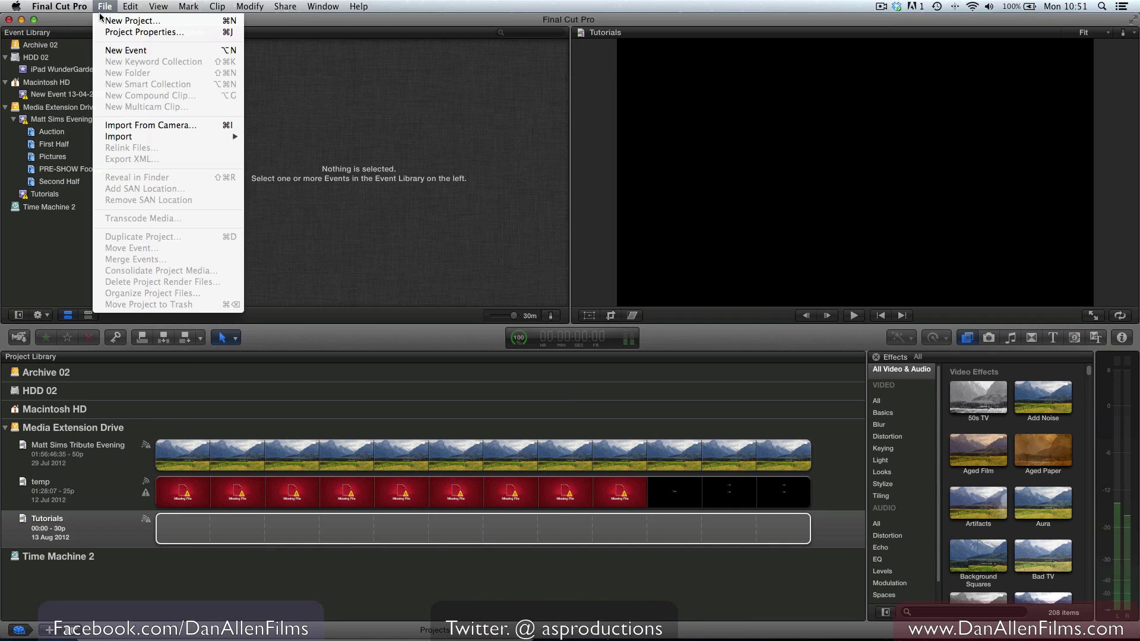
mouse_move(135, 137)
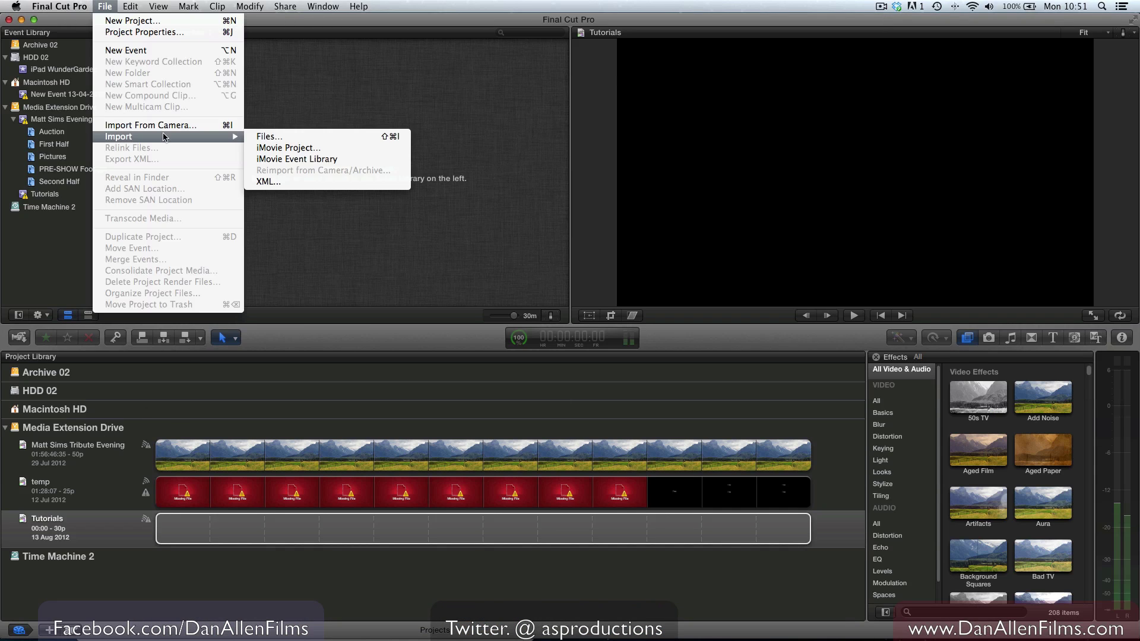
left_click(286, 152)
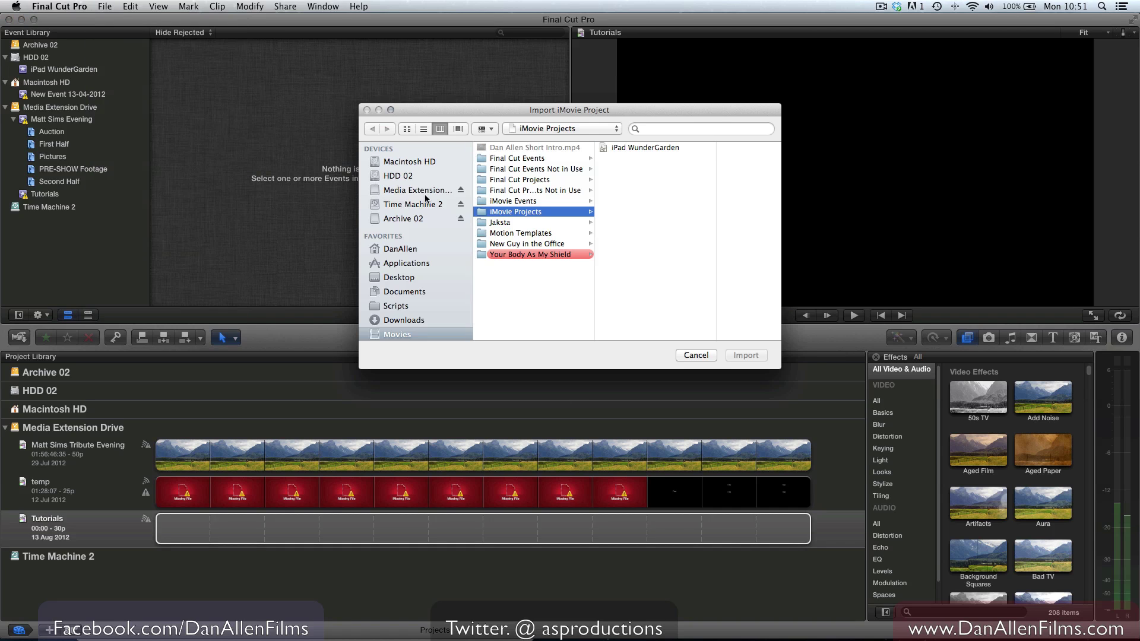
left_click(629, 150)
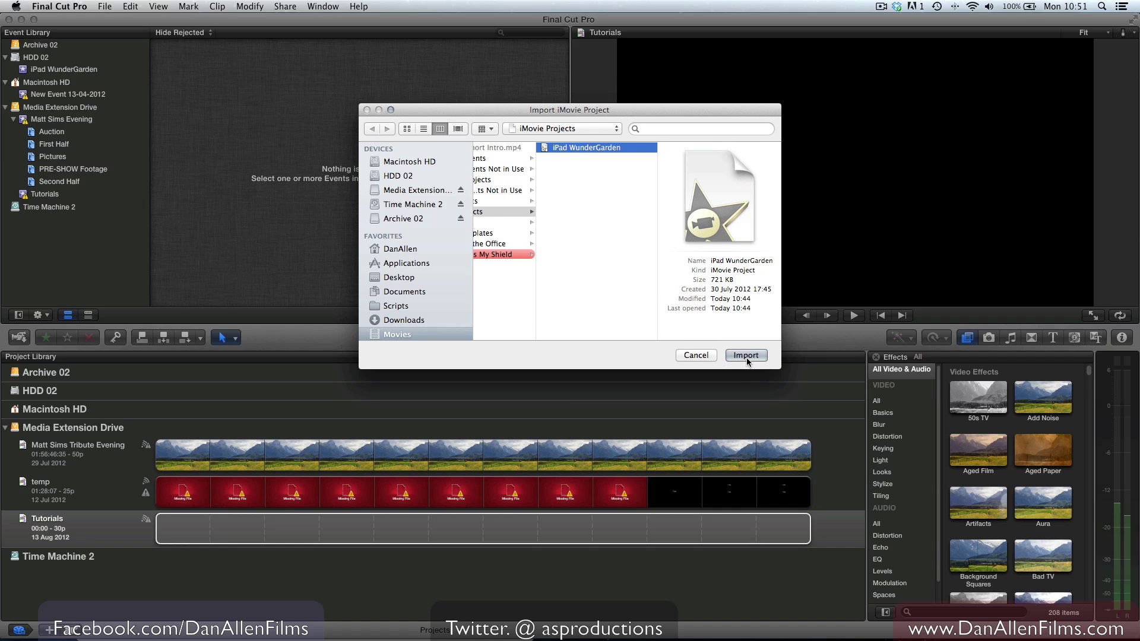
key("Return")
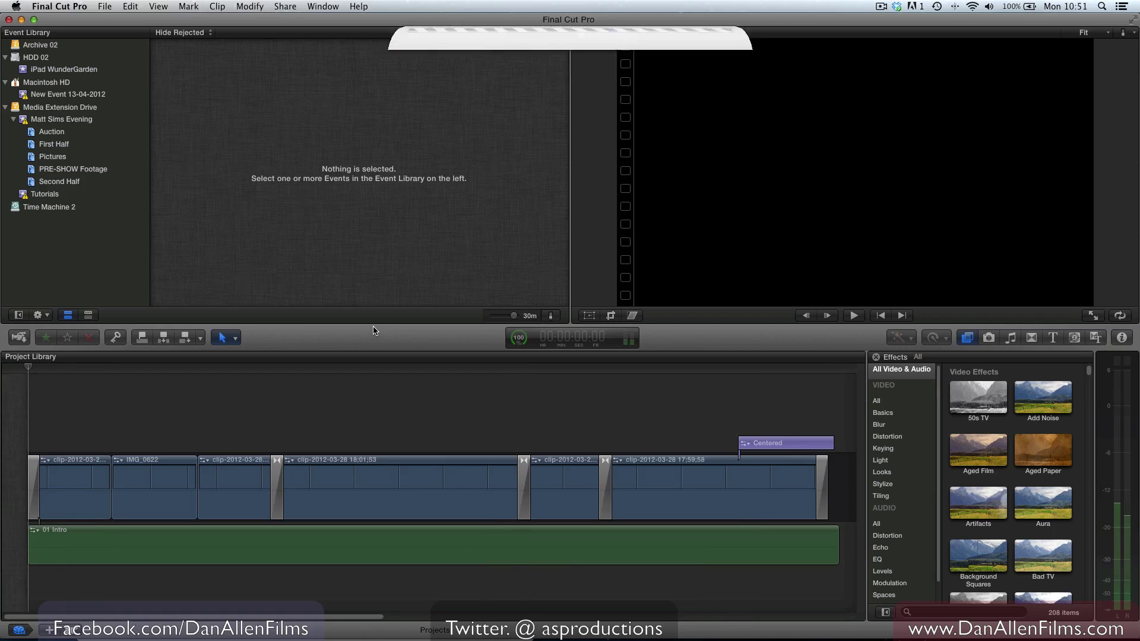
Inspect the ivy clip's Video properties and Correction 1's saturation and exposure controls.
left_click_drag(168, 374, 37, 410)
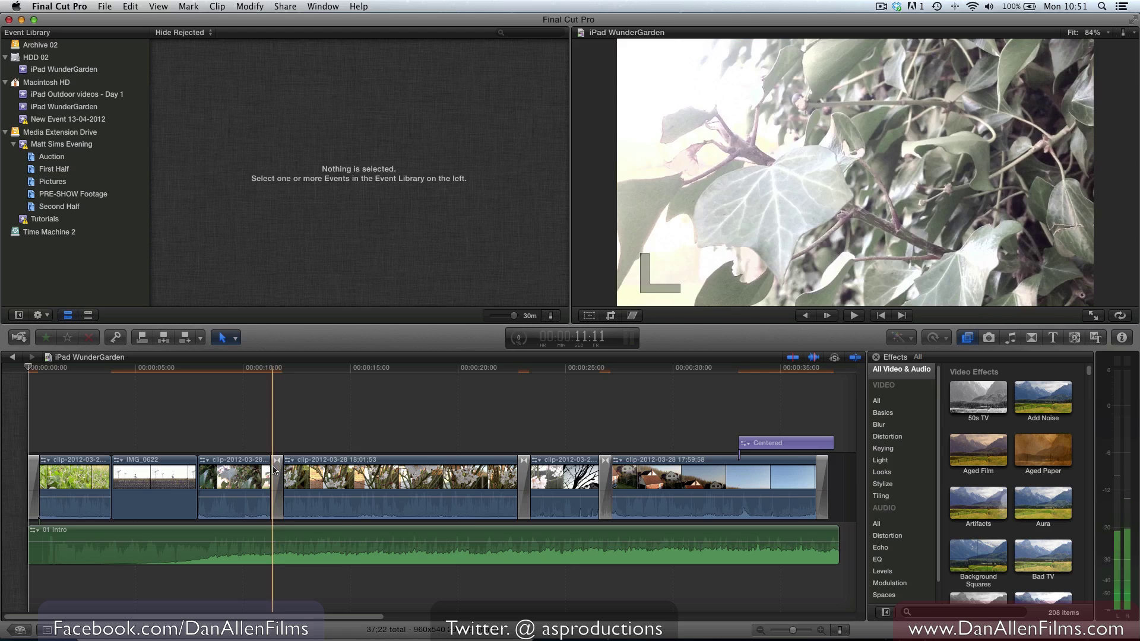
left_click(225, 481)
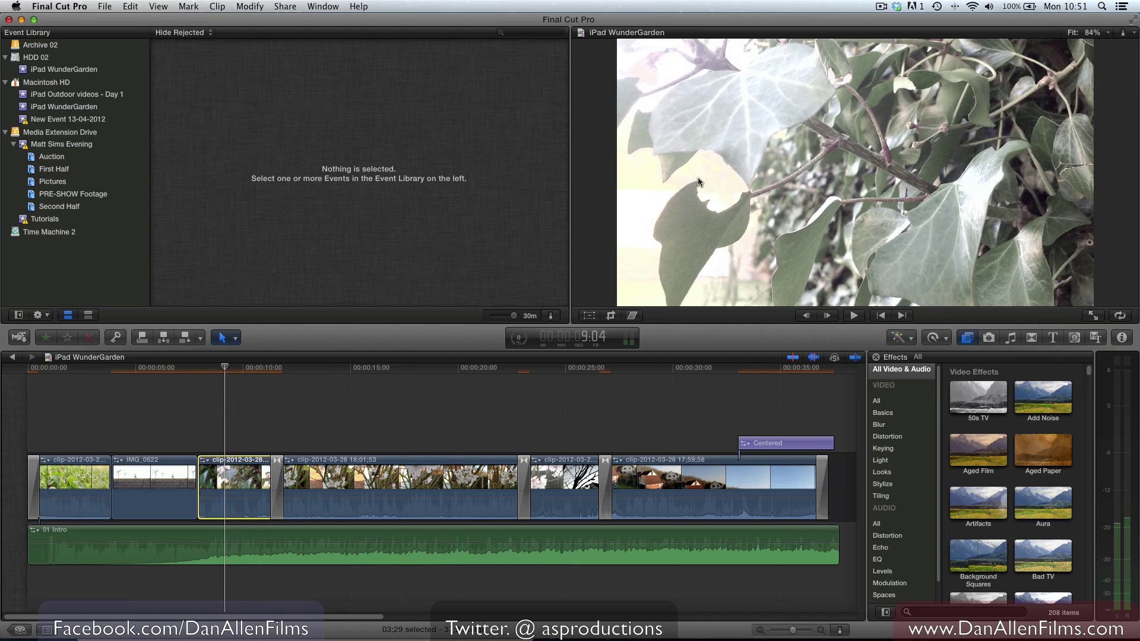
left_click(1122, 337)
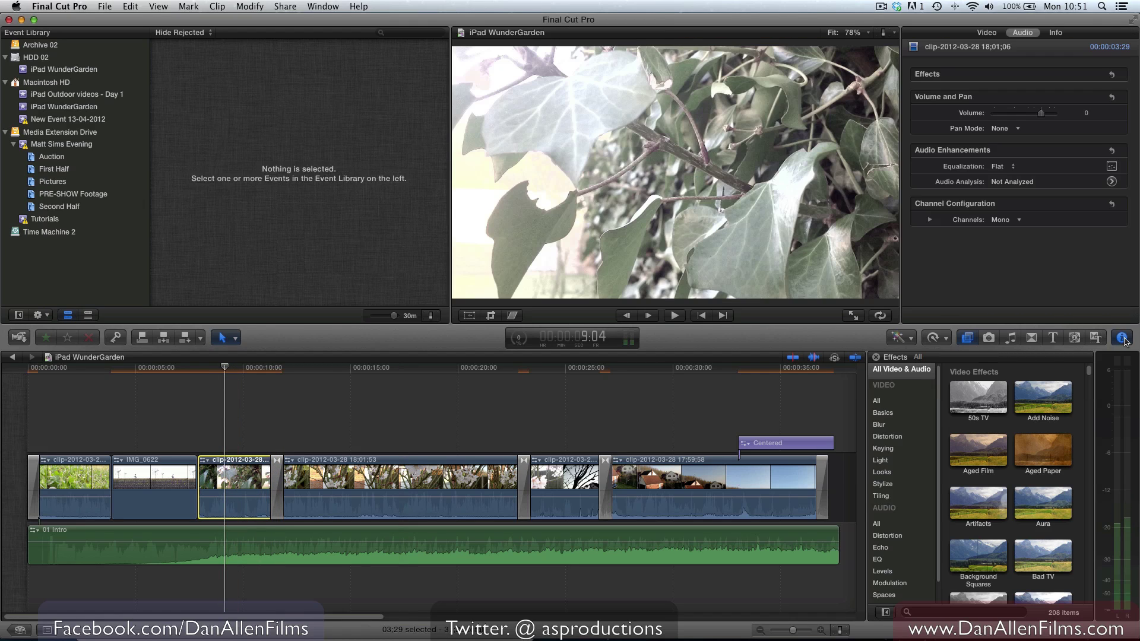
left_click(986, 33)
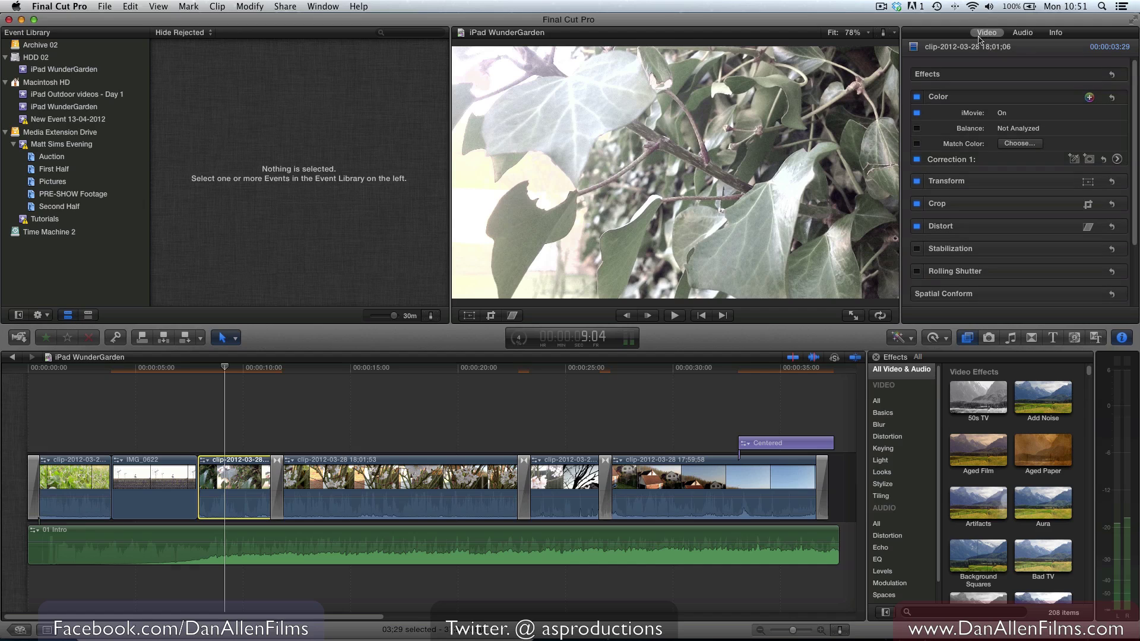
left_click(1119, 160)
left_click(1020, 53)
left_click(1072, 53)
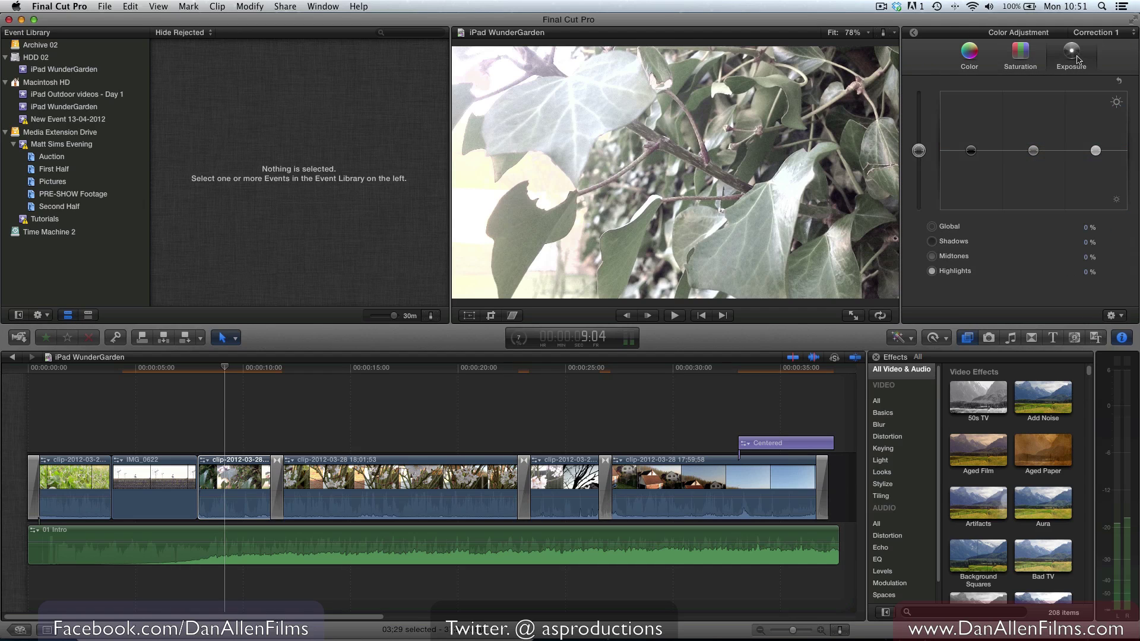
left_click(915, 34)
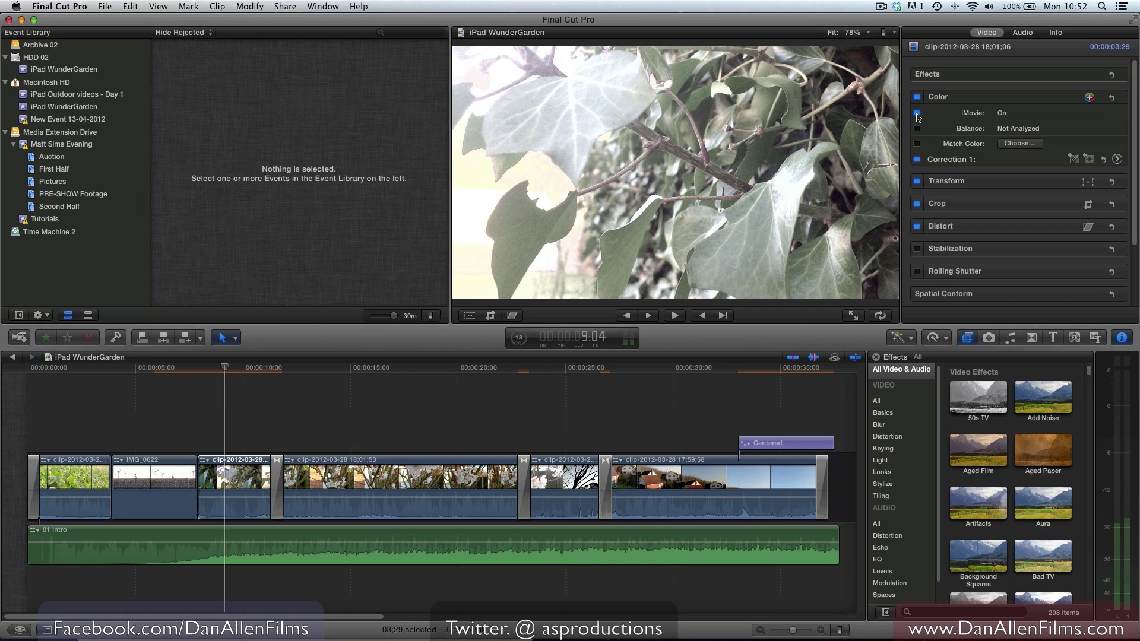
Uncheck iMovie color on the ivy clip, toggle IMG_0622's off and on, then select 01 Intro.
left_click(917, 113)
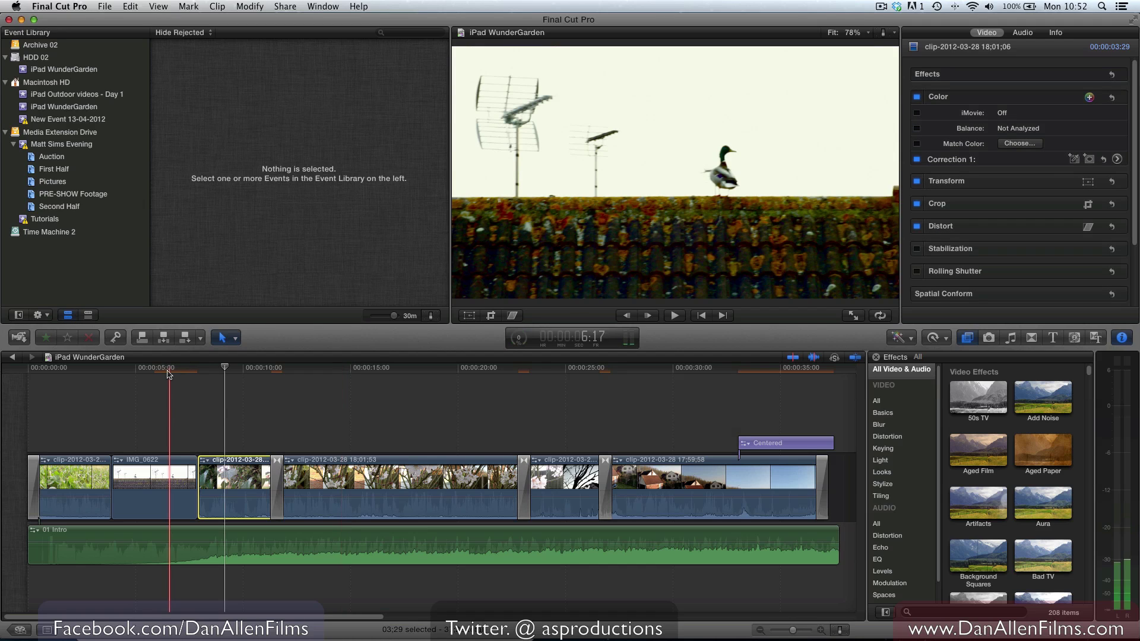
left_click(161, 463)
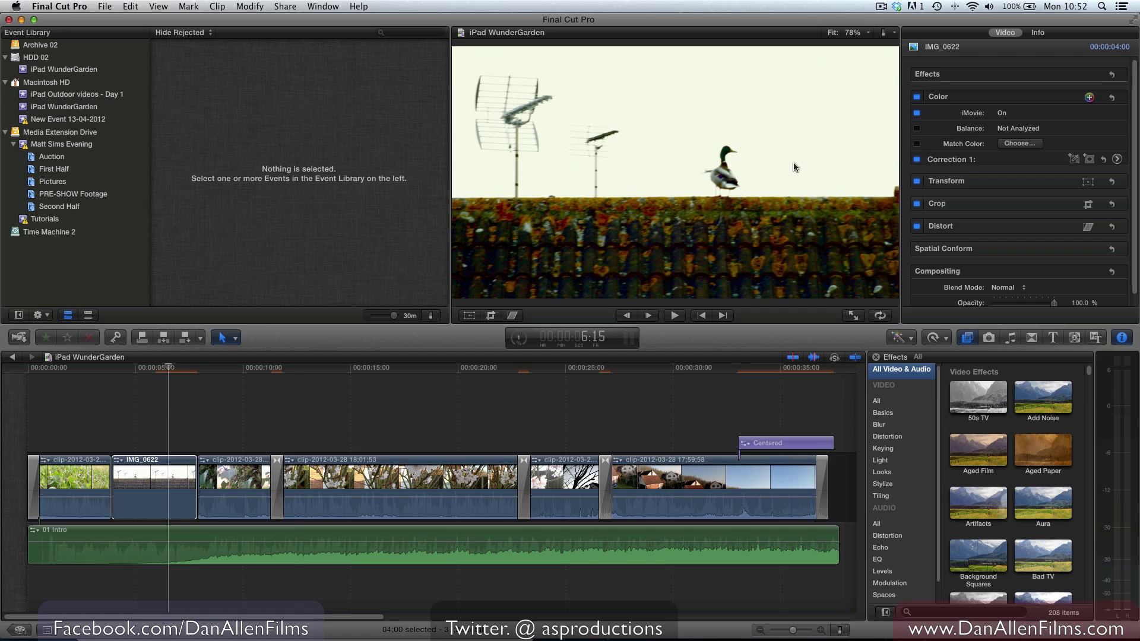
left_click(916, 113)
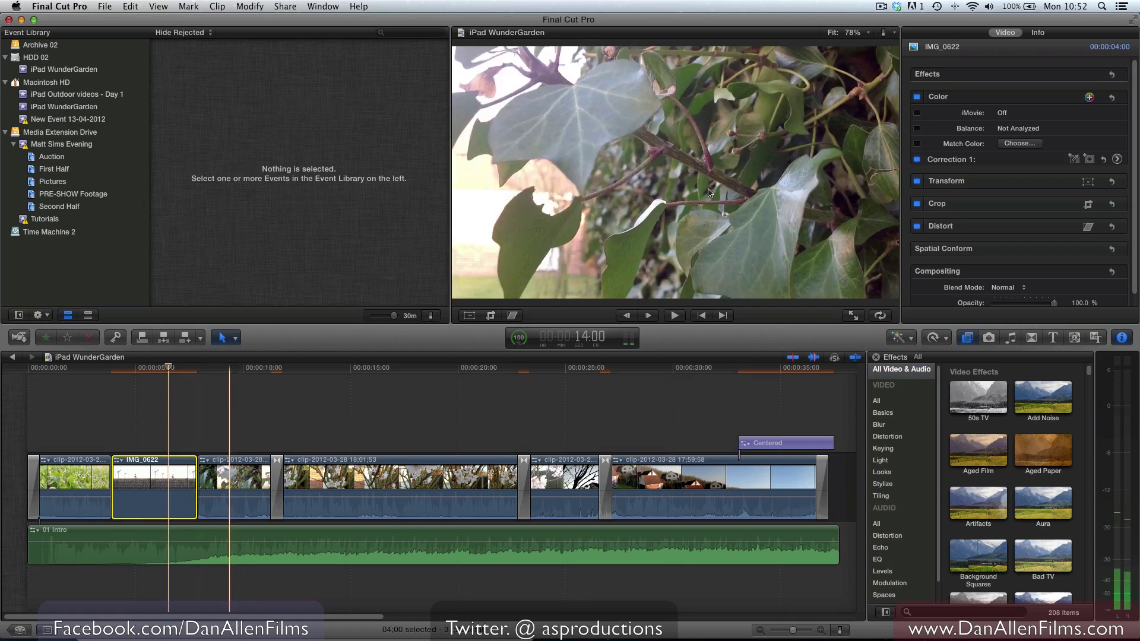
left_click(917, 112)
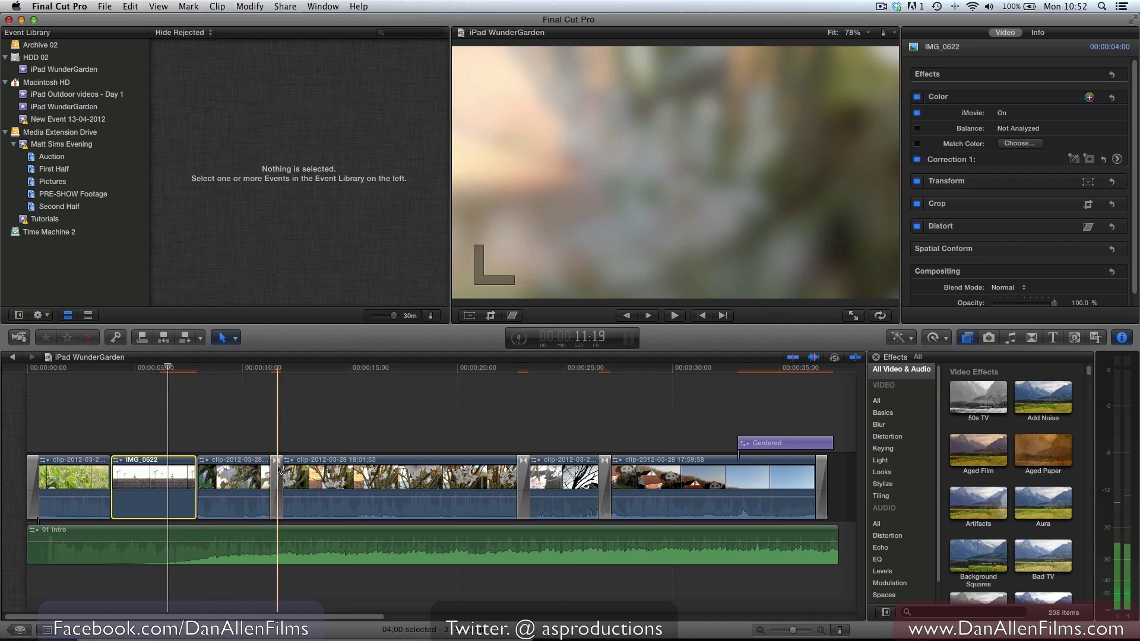
left_click(286, 549)
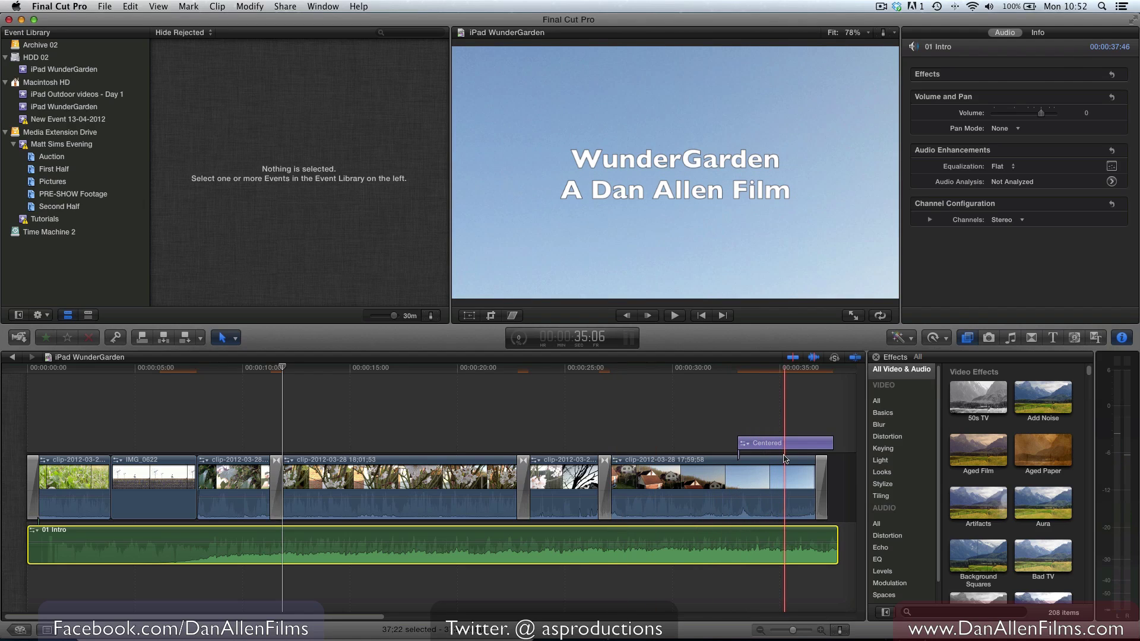
Compare iMovie's WunderGarden title credit line with Final Cut Pro's Centered title clip.
key("super+Tab")
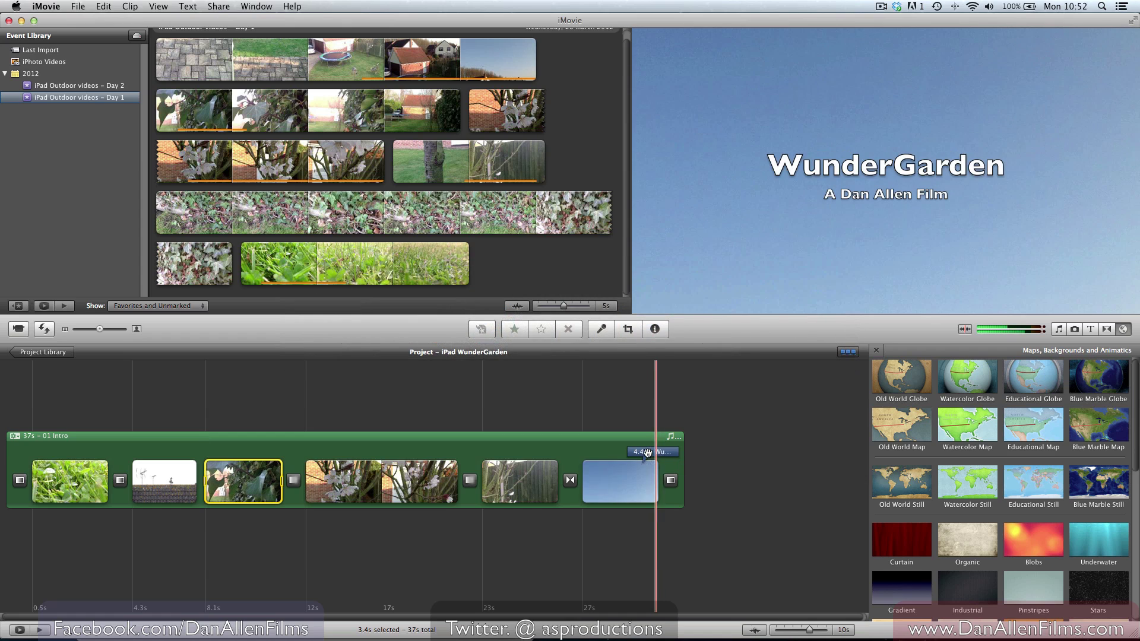
left_click(650, 453)
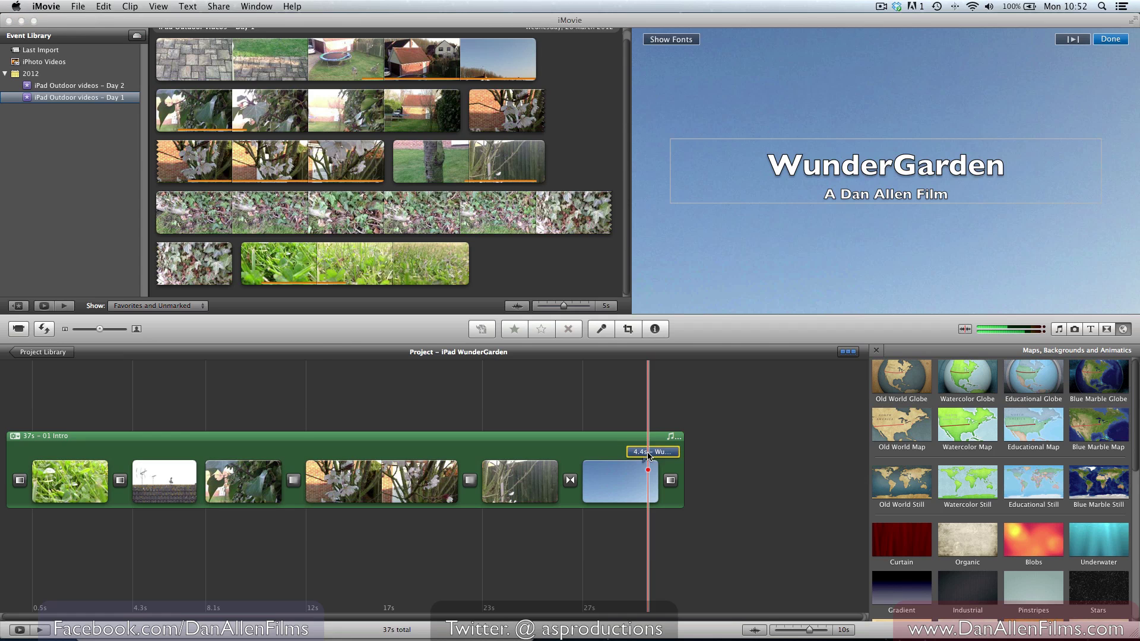
key("super+Tab")
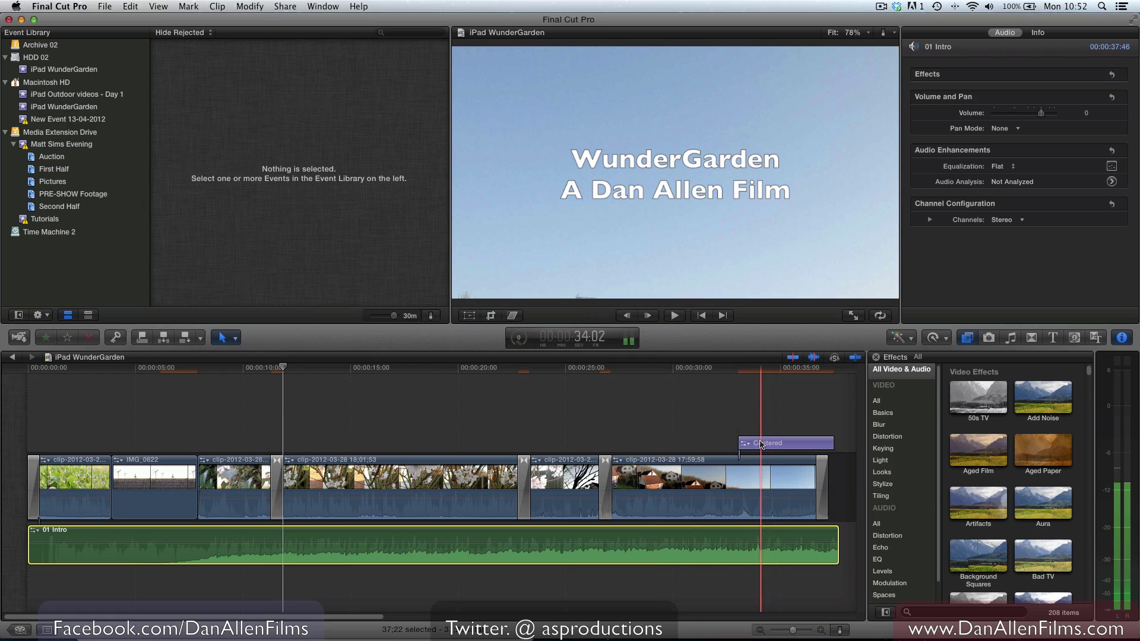
key("super+Tab")
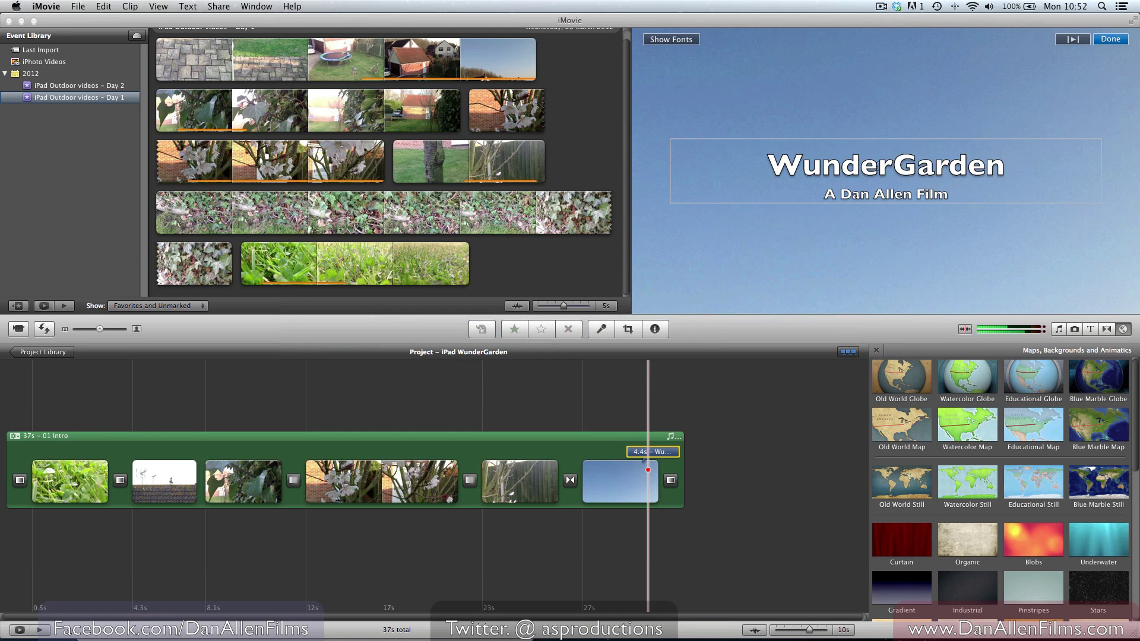
left_click_drag(826, 194, 930, 193)
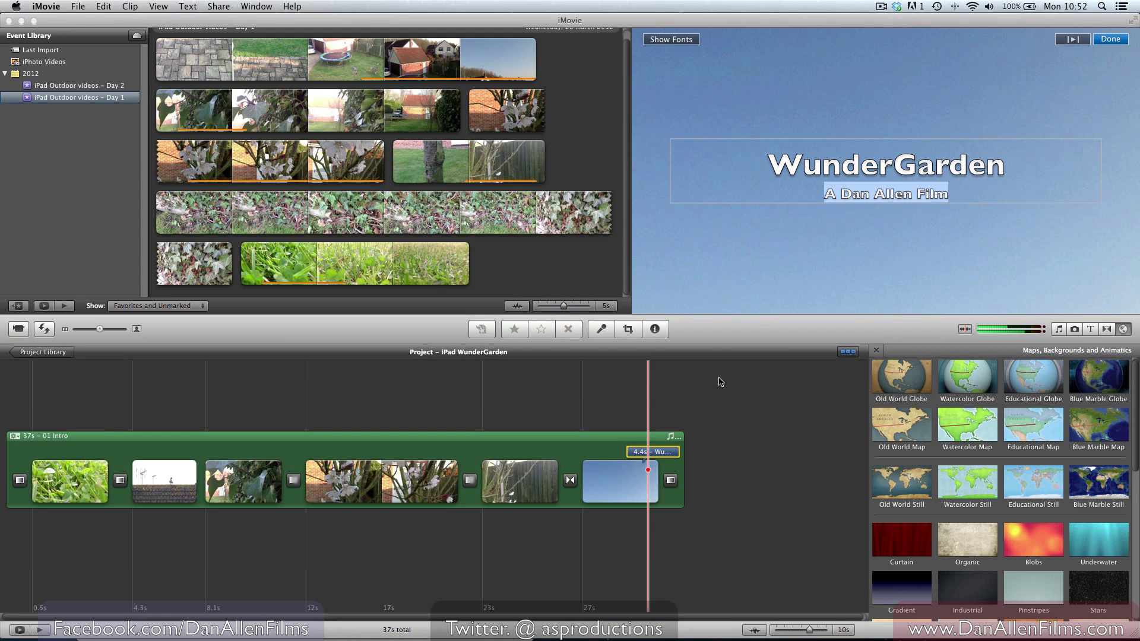
key("super+Tab")
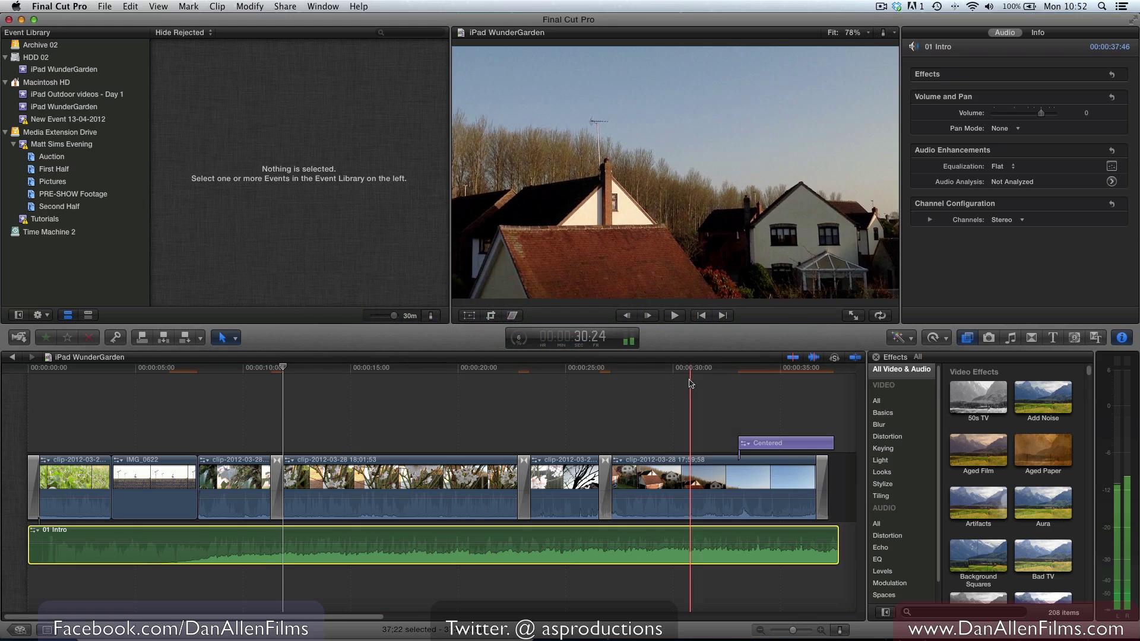
left_click(802, 443)
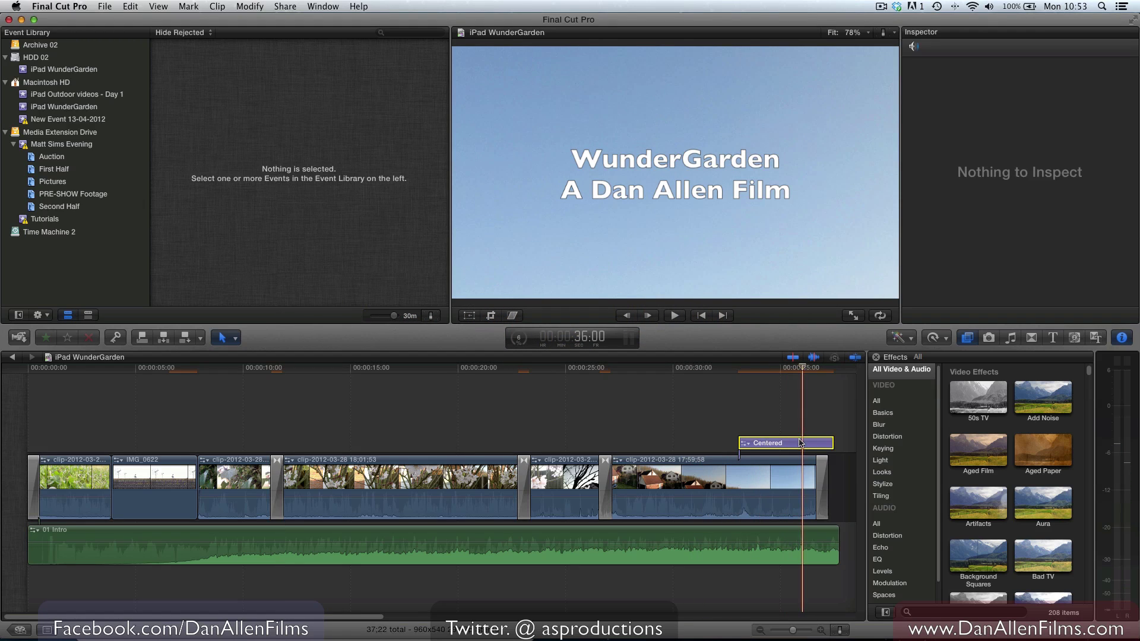
Shrink the title's A Dan Allen Film line from 114 to 56 points.
double_click(739, 184)
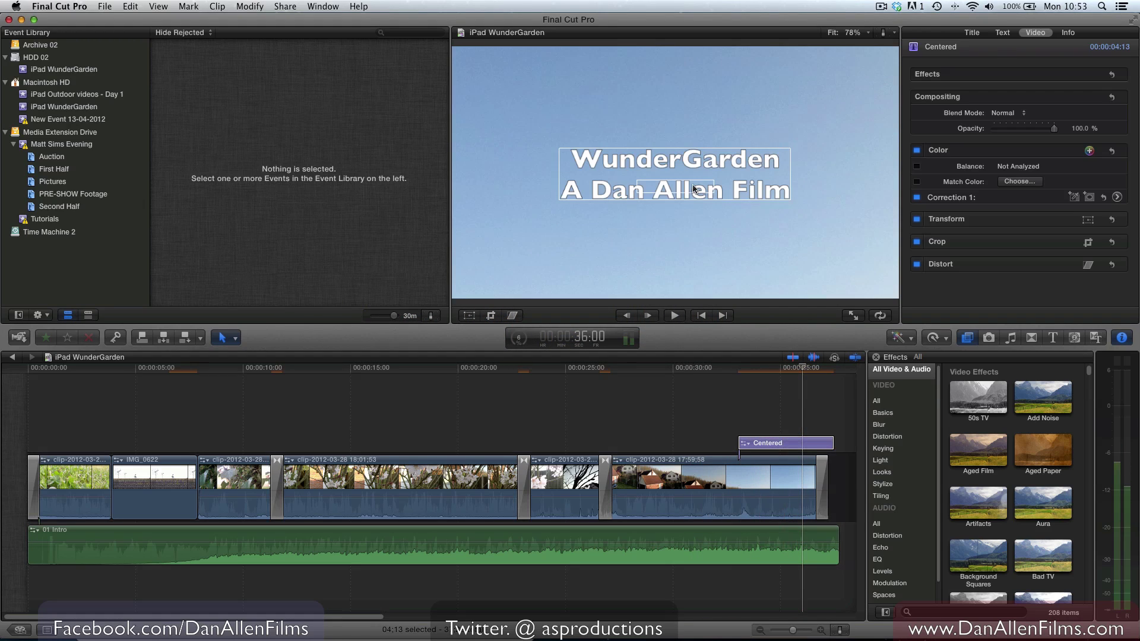
triple_click(741, 189)
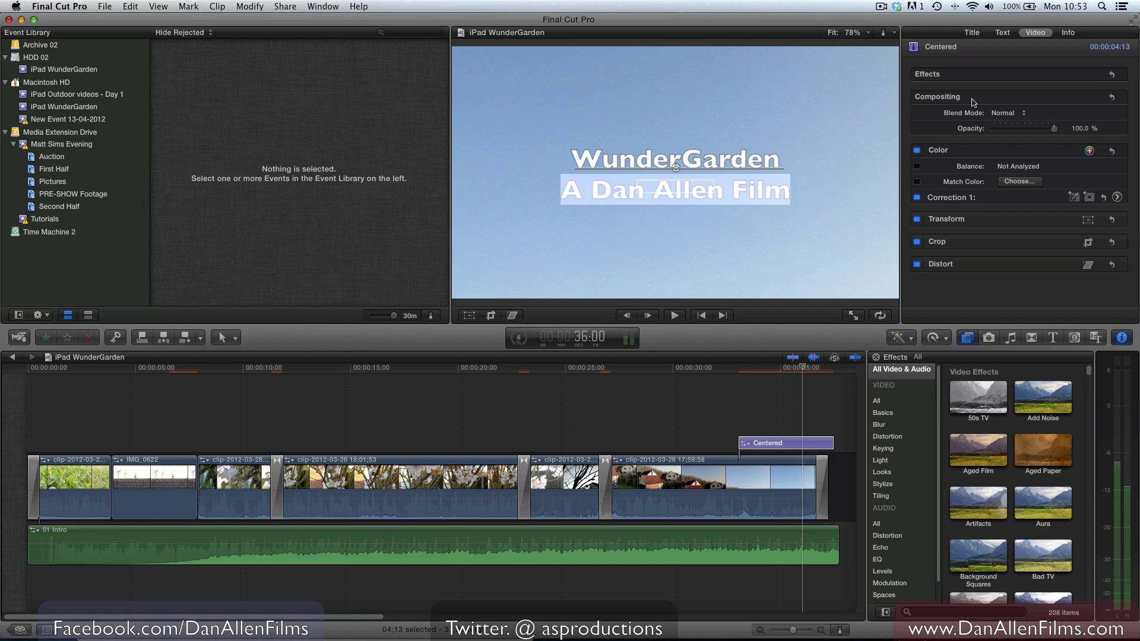
left_click(1001, 33)
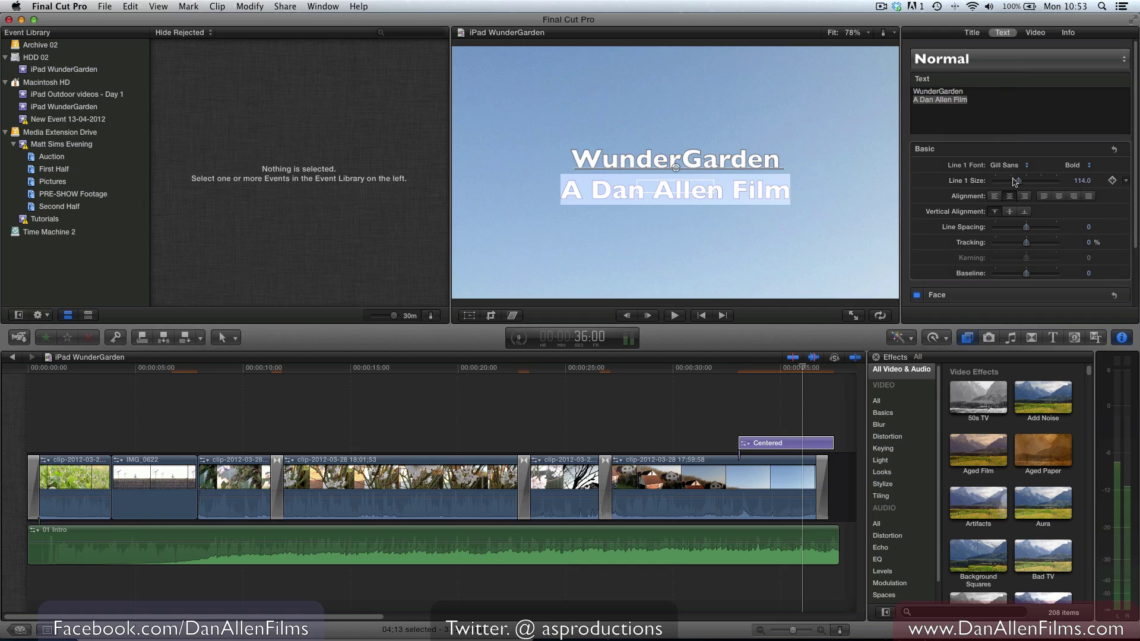
left_click_drag(1012, 185, 1004, 185)
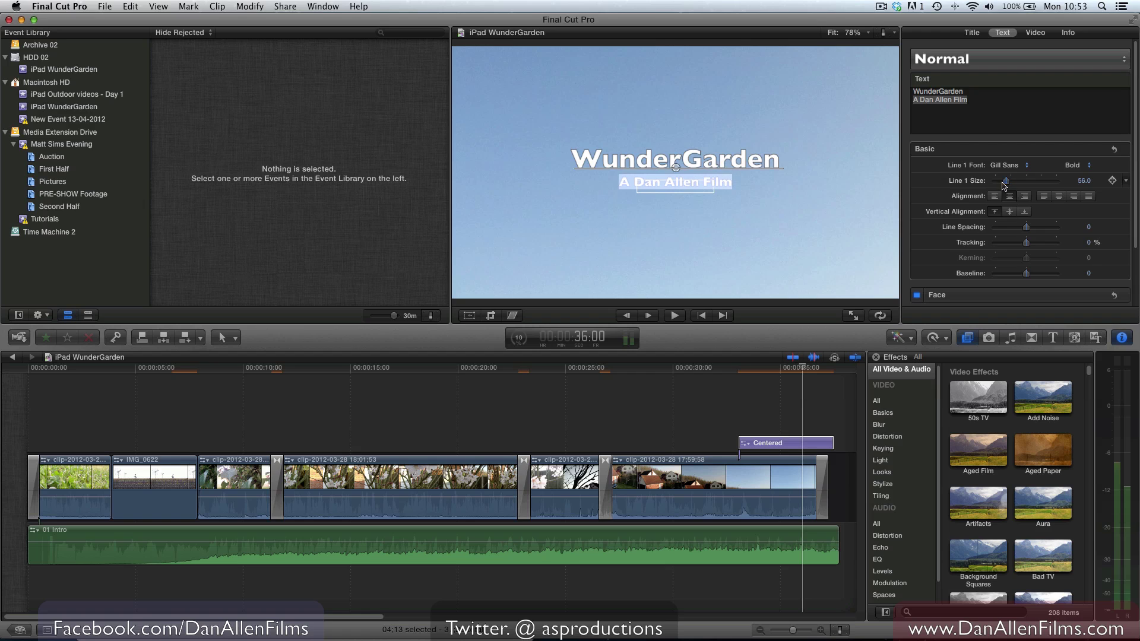
left_click(730, 423)
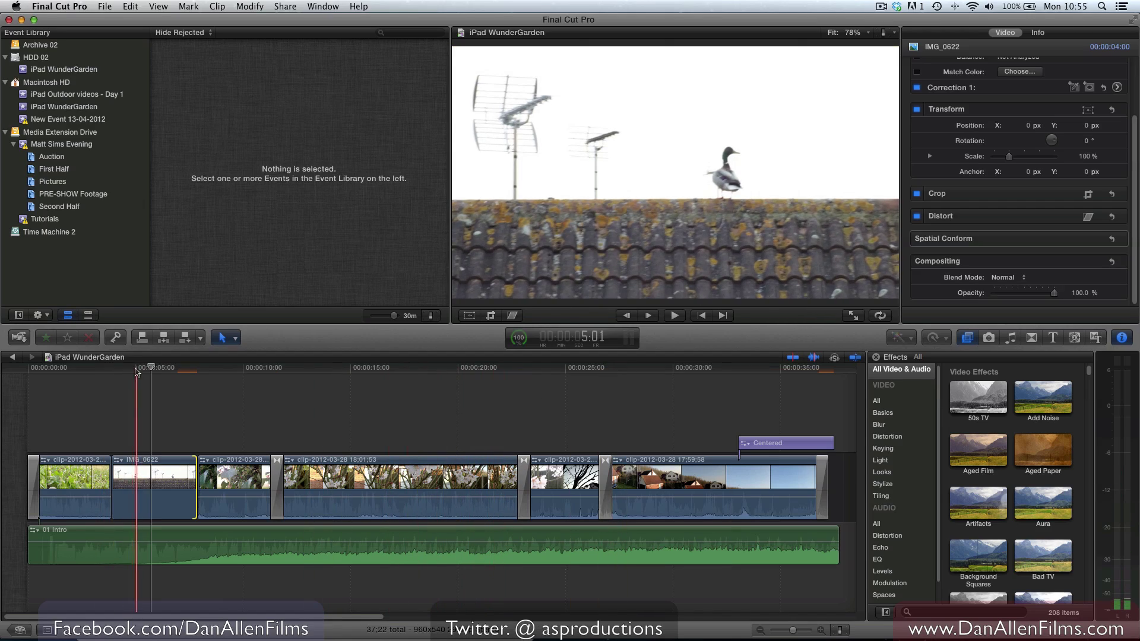
Play from the duck clip and check its Ken Burns crop type under Distort and Crop.
left_click(87, 369)
key("space")
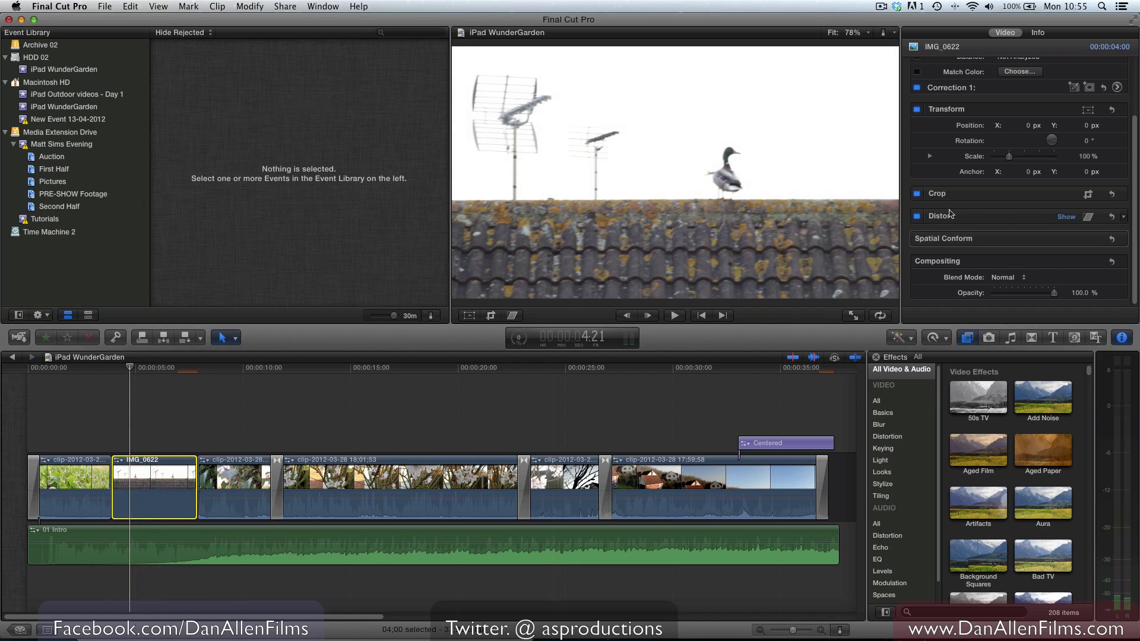
left_click(1066, 217)
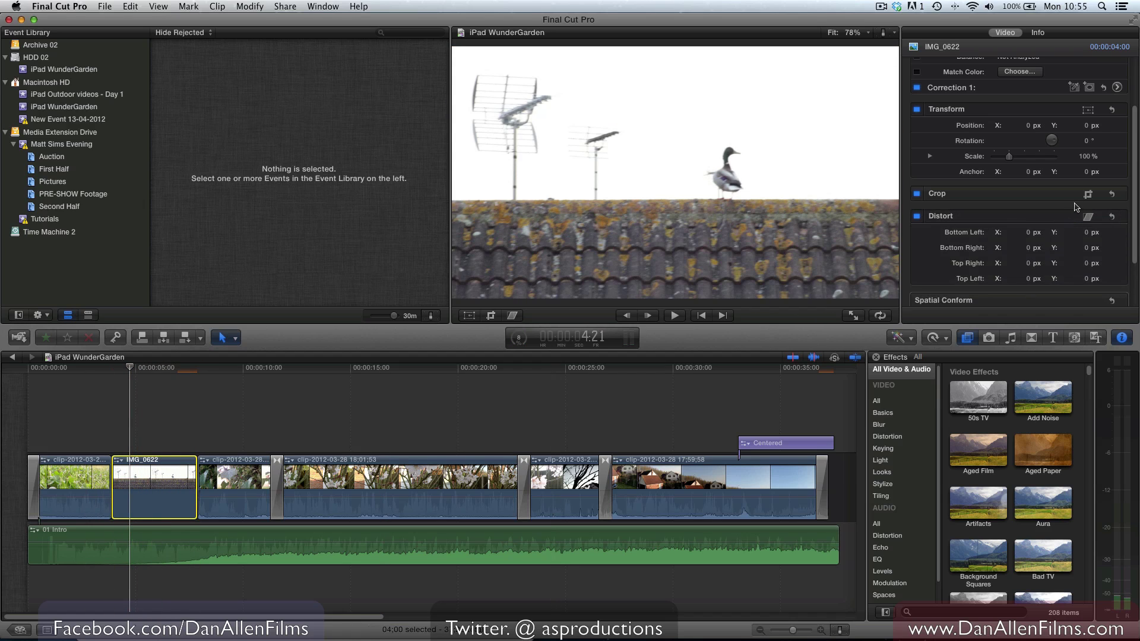
left_click(1067, 195)
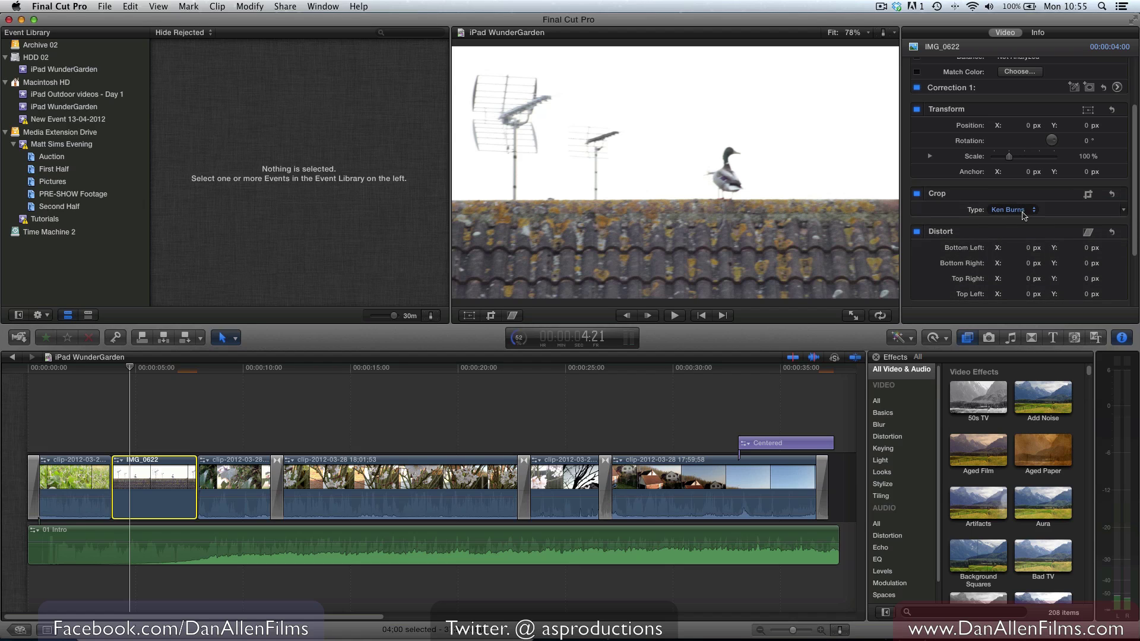
left_click(1021, 210)
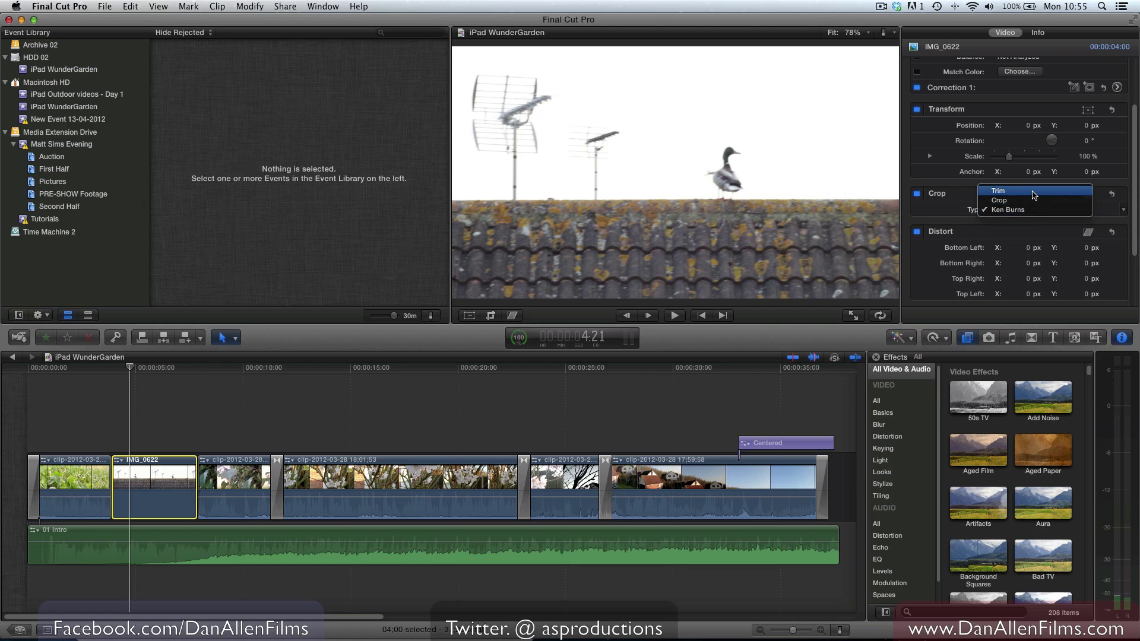
left_click(1033, 191)
Move the playhead into the duck photo, reselect IMG_0622, then select the houses clip.
left_click(140, 410)
left_click_drag(149, 369, 188, 369)
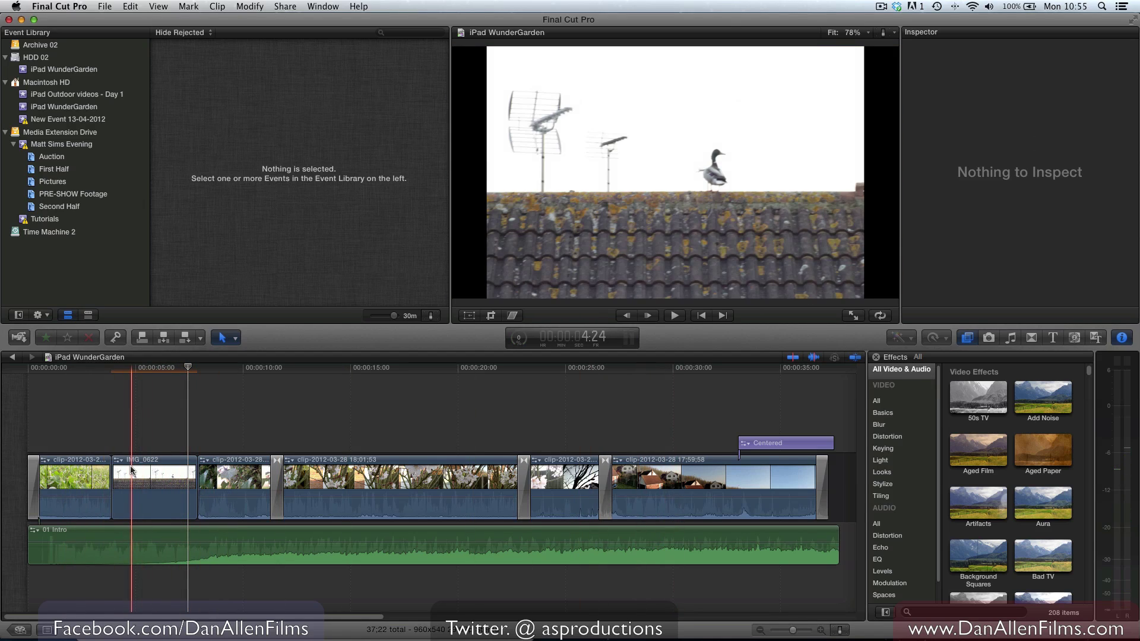
left_click(131, 471)
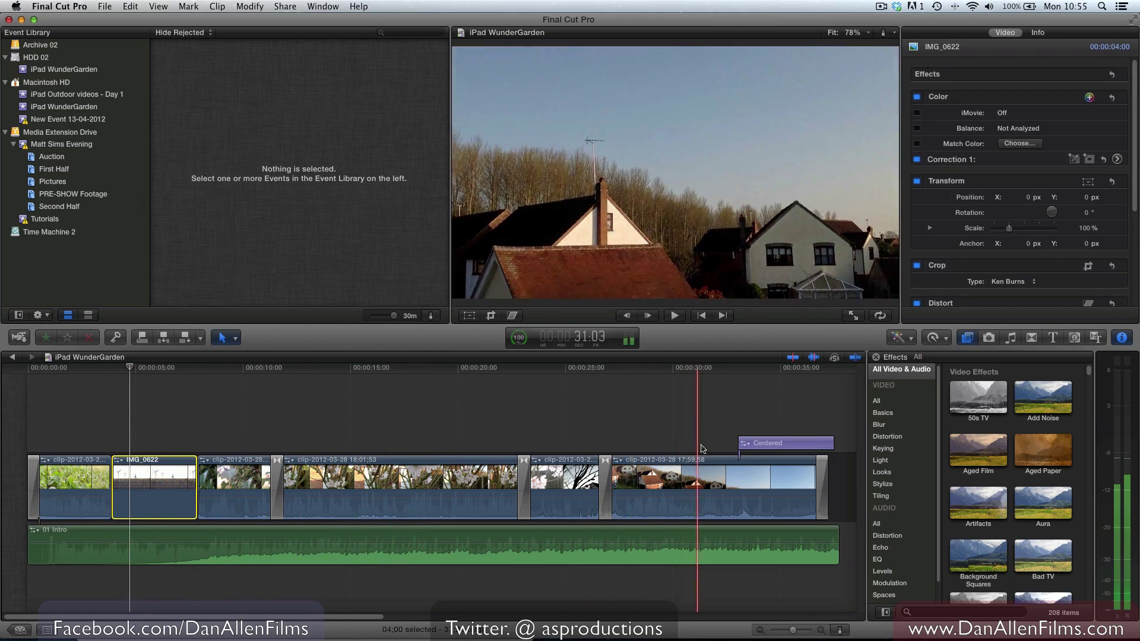
left_click(671, 475)
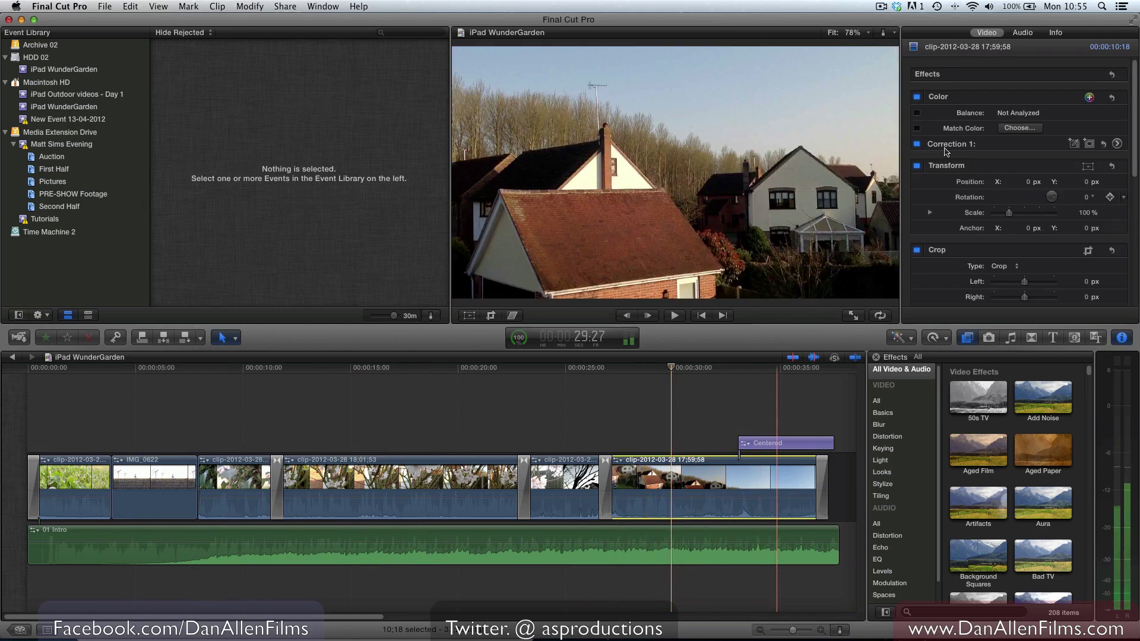
Turn on Stabilization for the houses clip and the blossom clip.
scroll(949, 203, "down", 10)
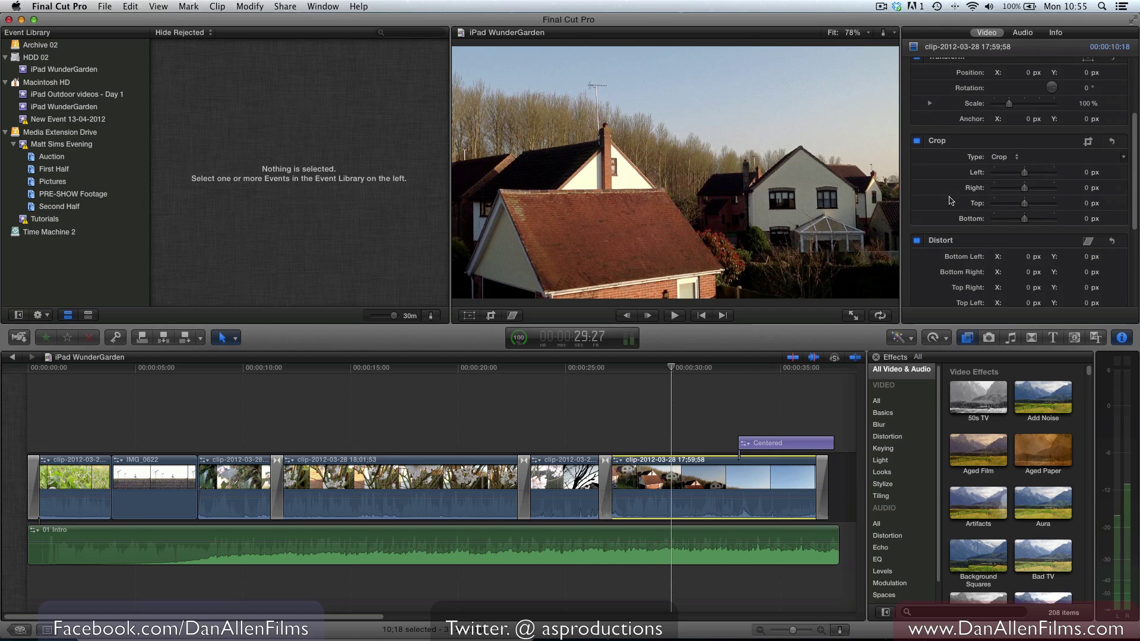
left_click(918, 173)
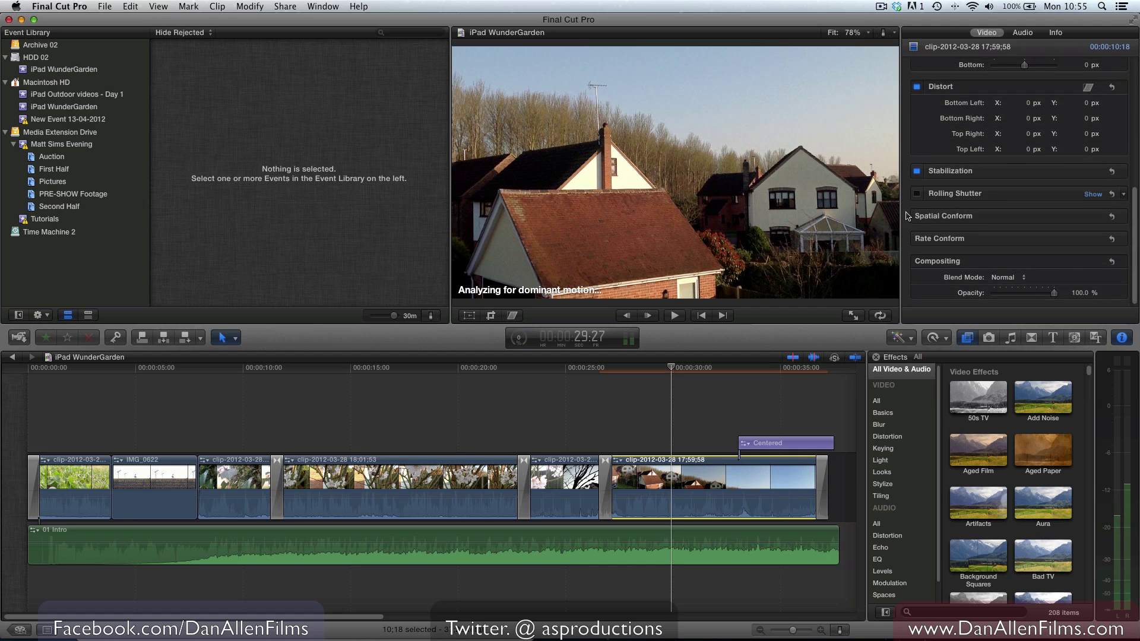
left_click(426, 475)
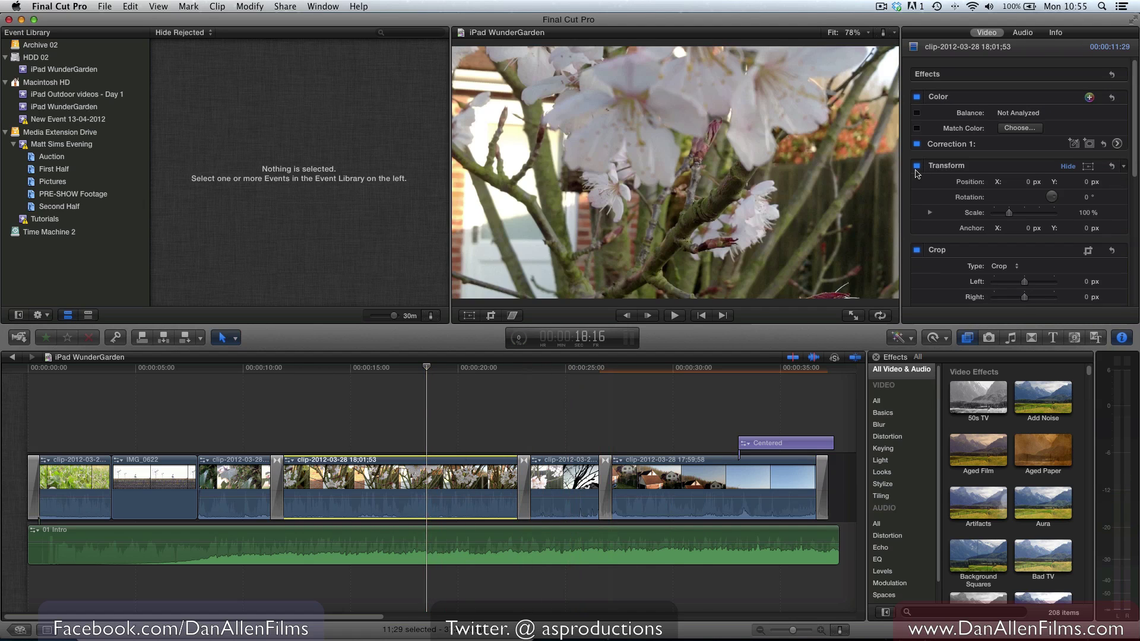
scroll(929, 183, "down", 10)
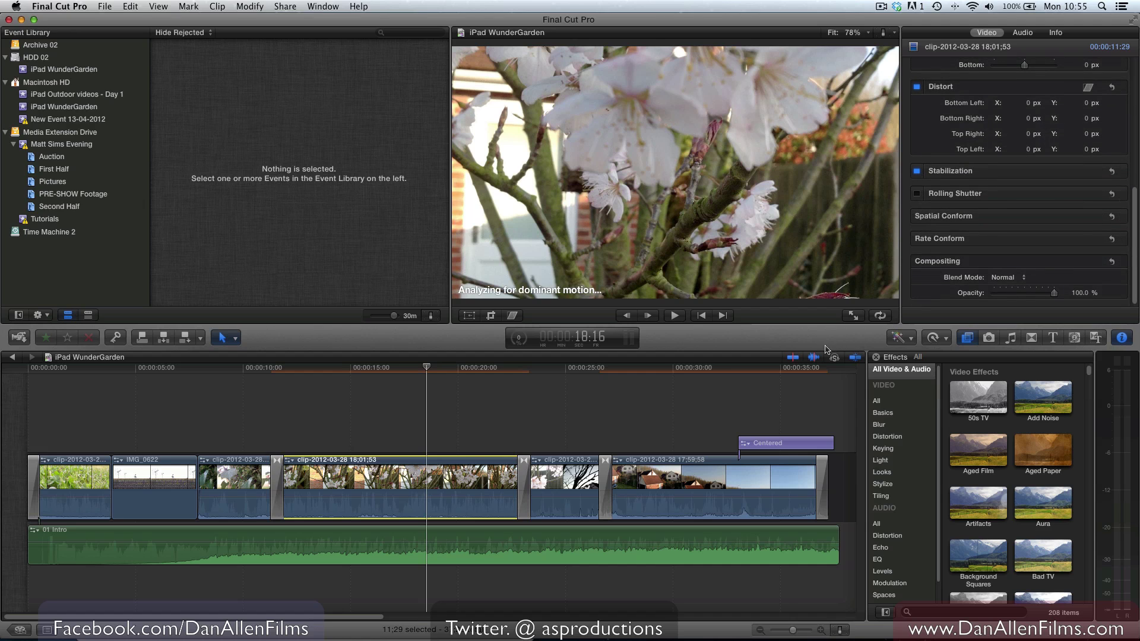
left_click(918, 172)
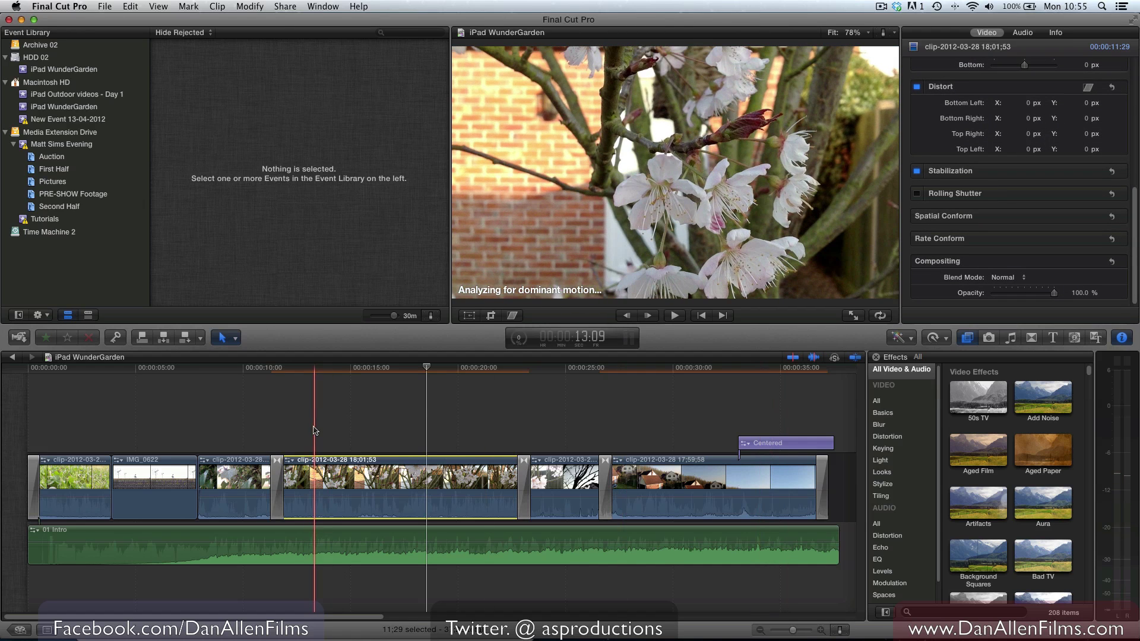
Open Background Tasks with Cmd+9, enlarge it to view the motion analysis jobs, then close it.
key("super+9")
left_click_drag(212, 20, 475, 209)
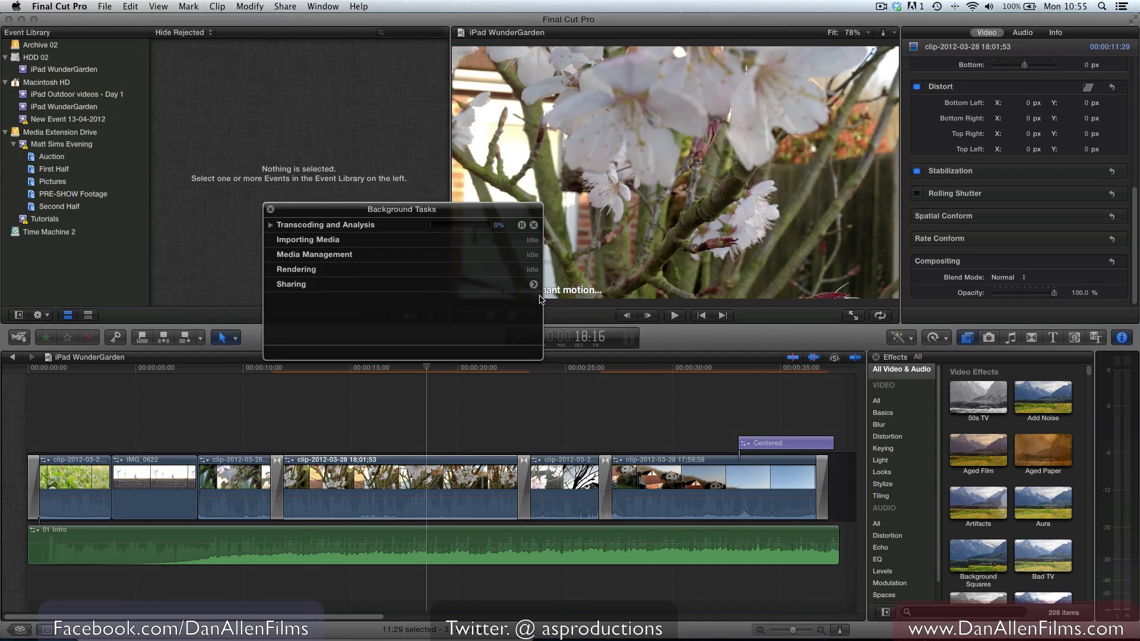
left_click_drag(538, 355, 673, 434)
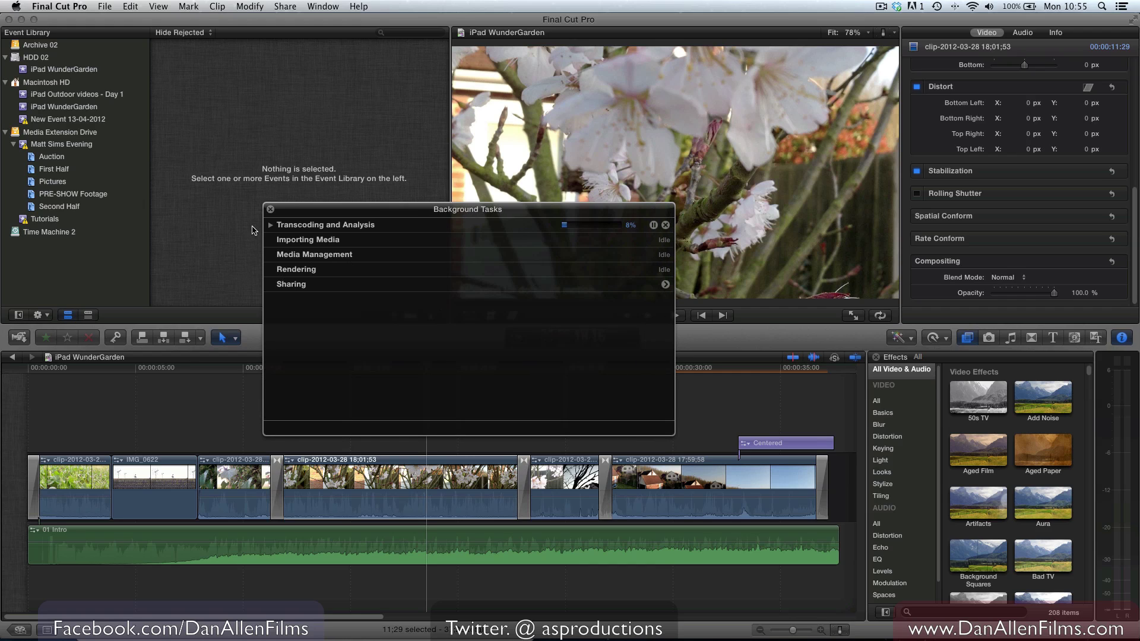
left_click(270, 225)
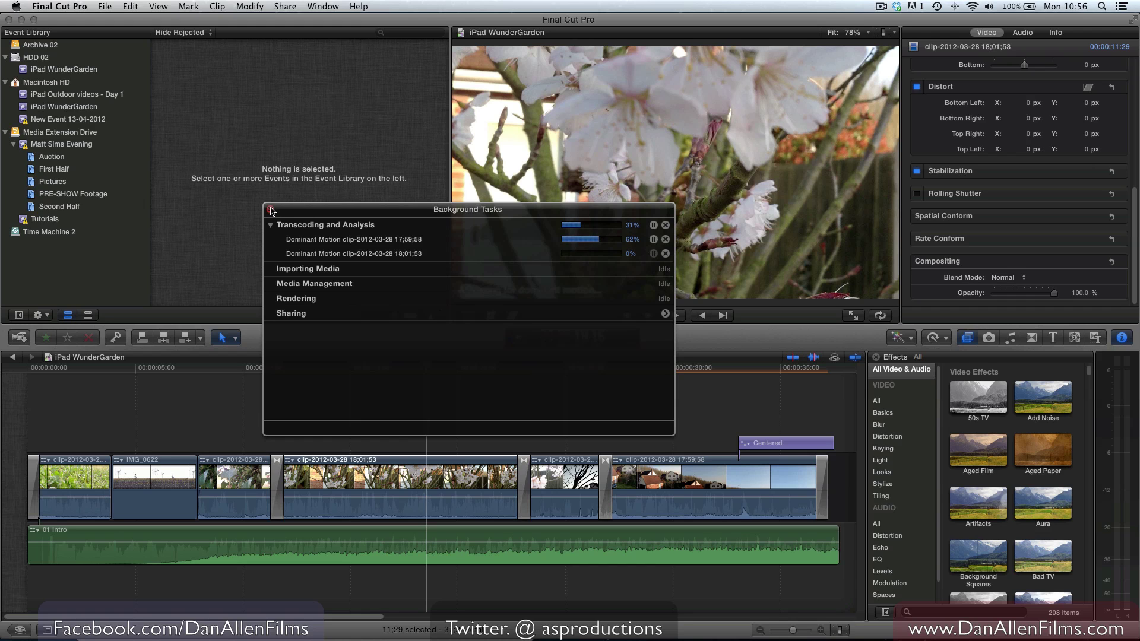
left_click(270, 209)
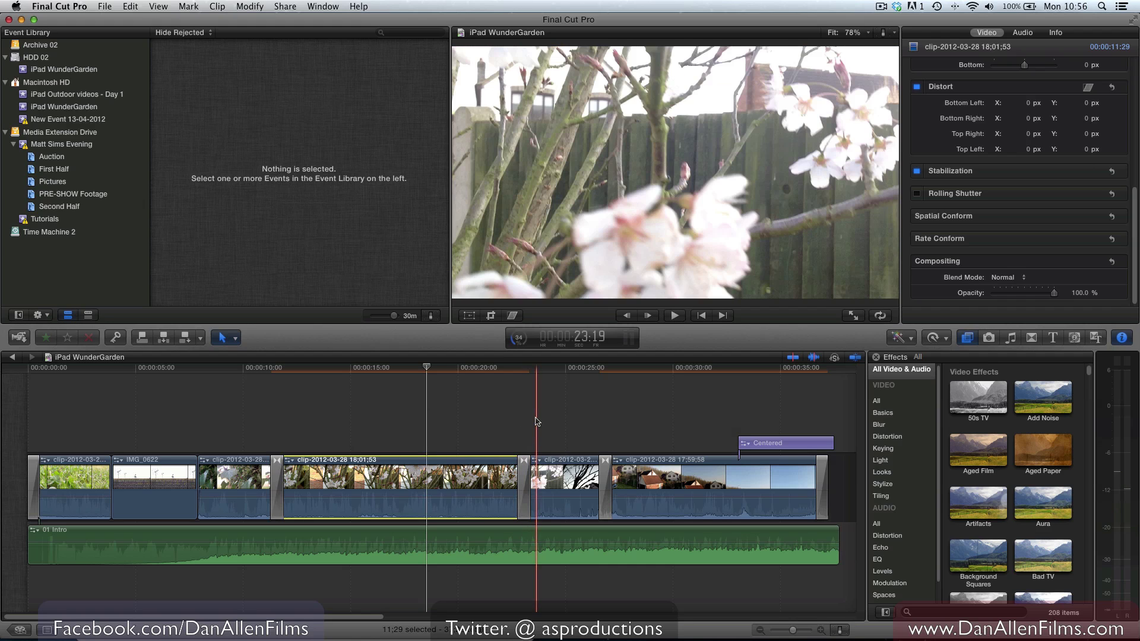
Apply the Cold Steel look to the duck clip and scrub through to check it.
scroll(991, 461, "down", 5)
scroll(991, 464, "down", 3)
left_click_drag(1040, 377, 143, 487)
left_click_drag(129, 372, 182, 380)
Add the Vignette effect, found by searching 'vign', to the opening grass clip.
left_click(54, 372)
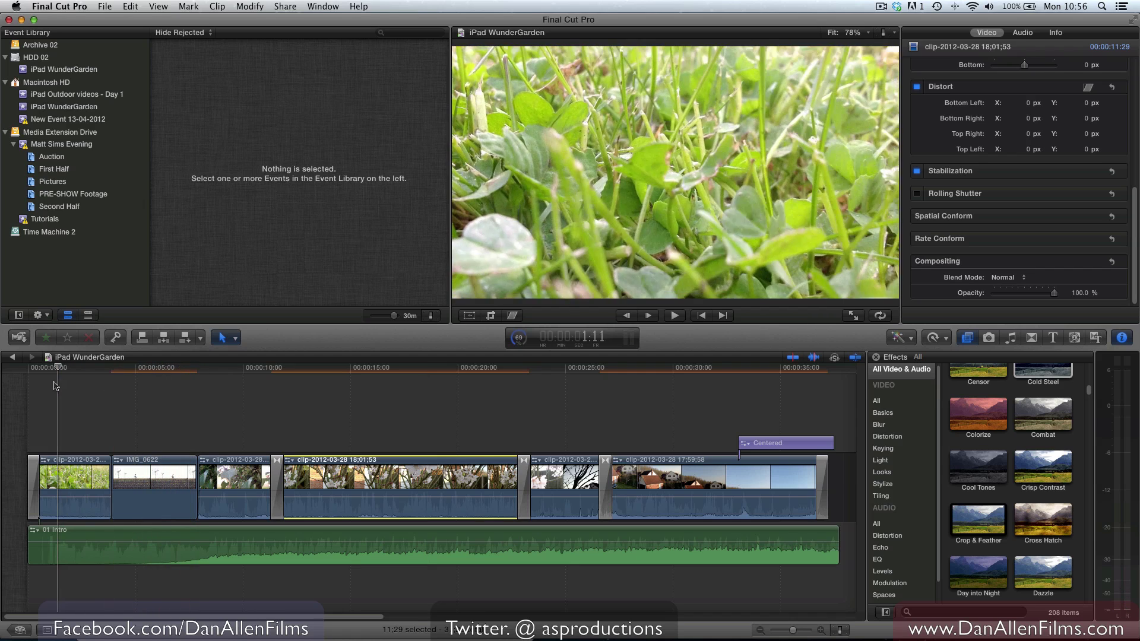
left_click(980, 612)
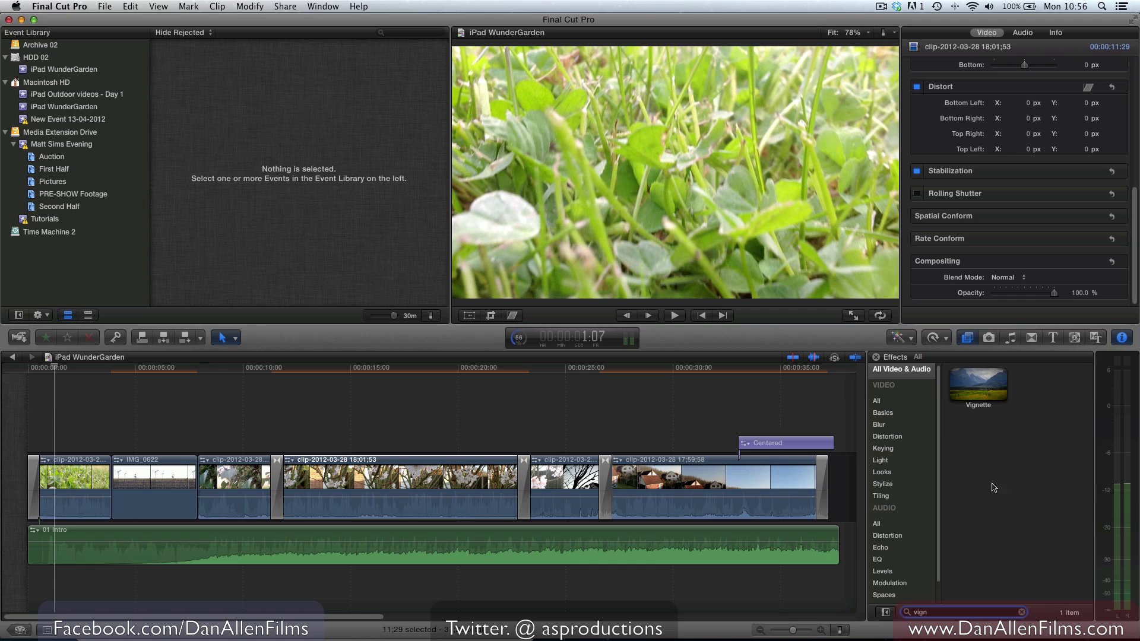
left_click_drag(979, 383, 83, 484)
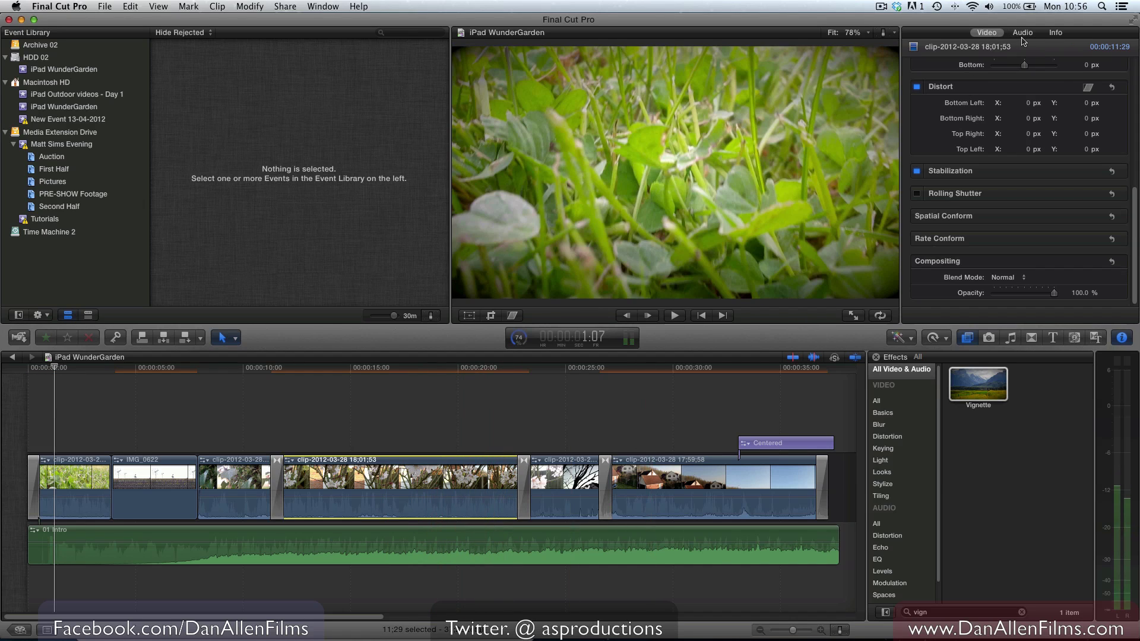
Tint the blossom clip's highlights toward warm yellow on the Color Board.
scroll(1040, 196, "up", 10)
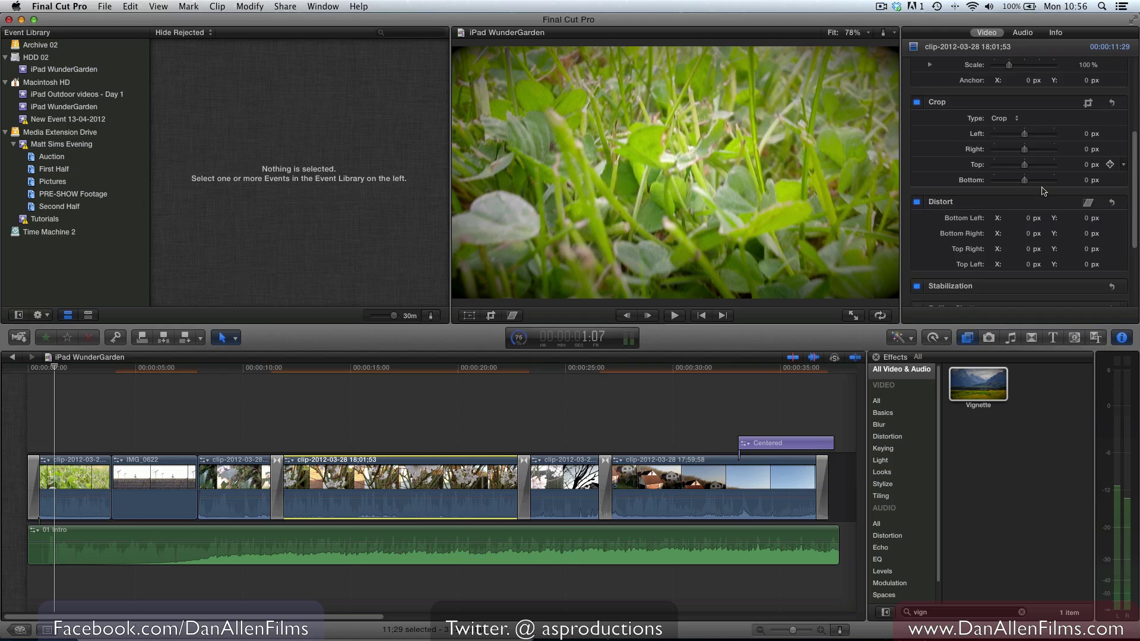
left_click(1116, 143)
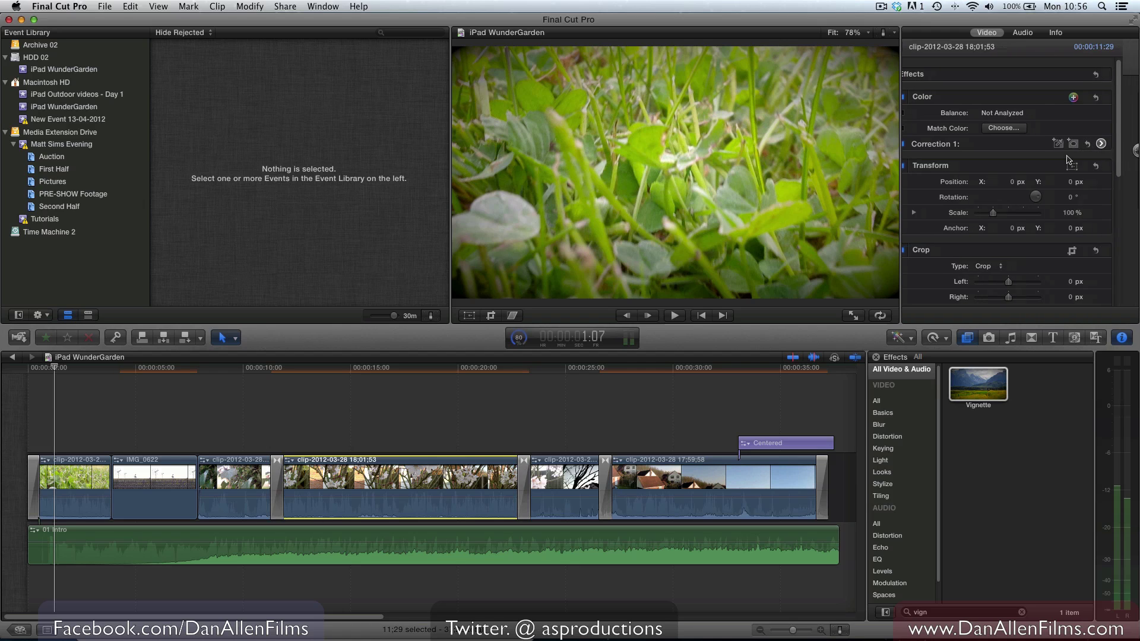
left_click_drag(1061, 151, 950, 154)
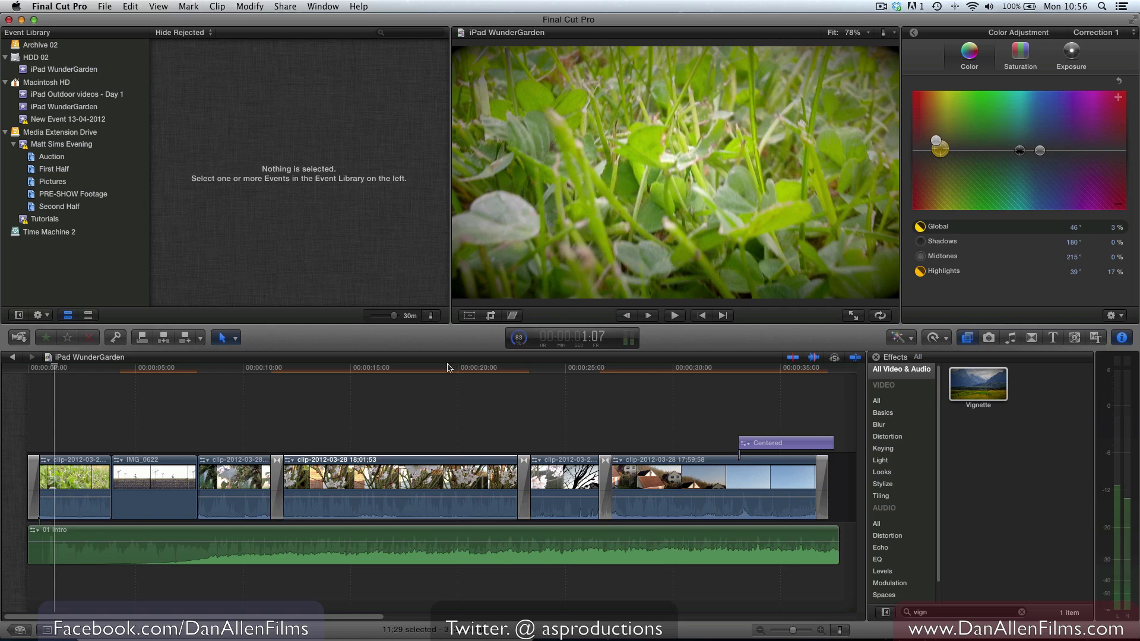
left_click(368, 475)
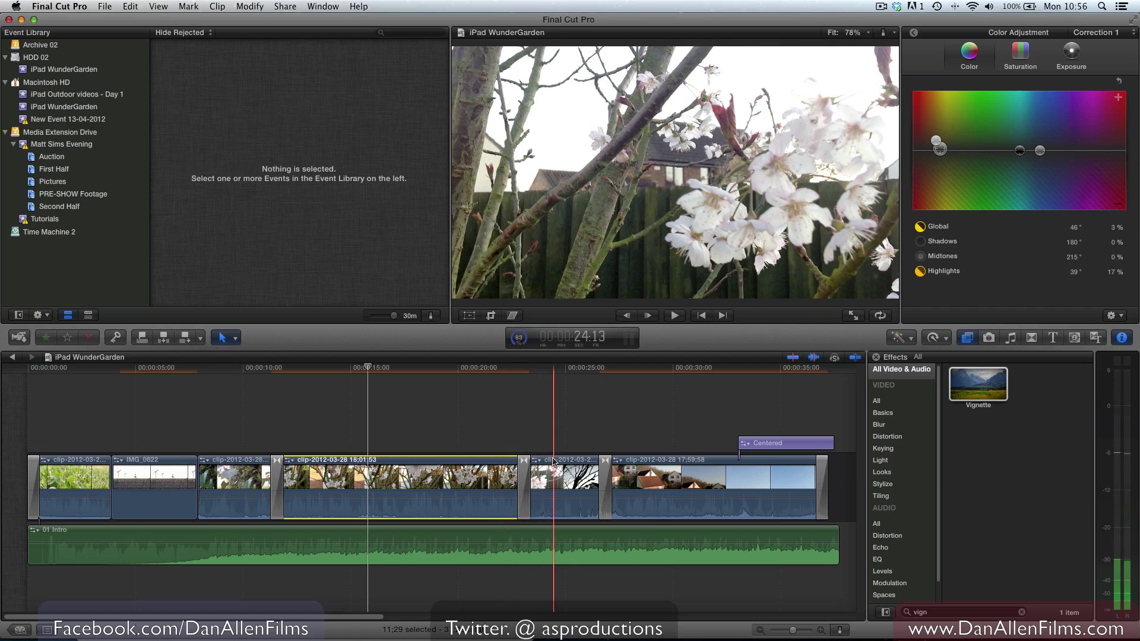
Shift the global colour tint warmer on the bare-branches clip at 25:12.
left_click(914, 34)
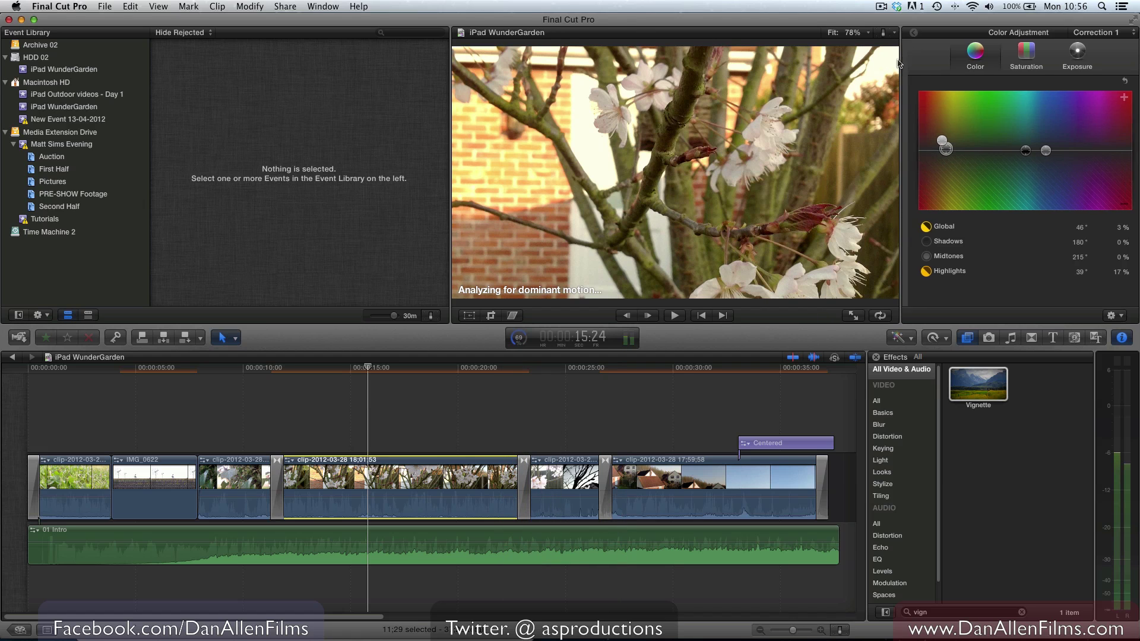
left_click(552, 480)
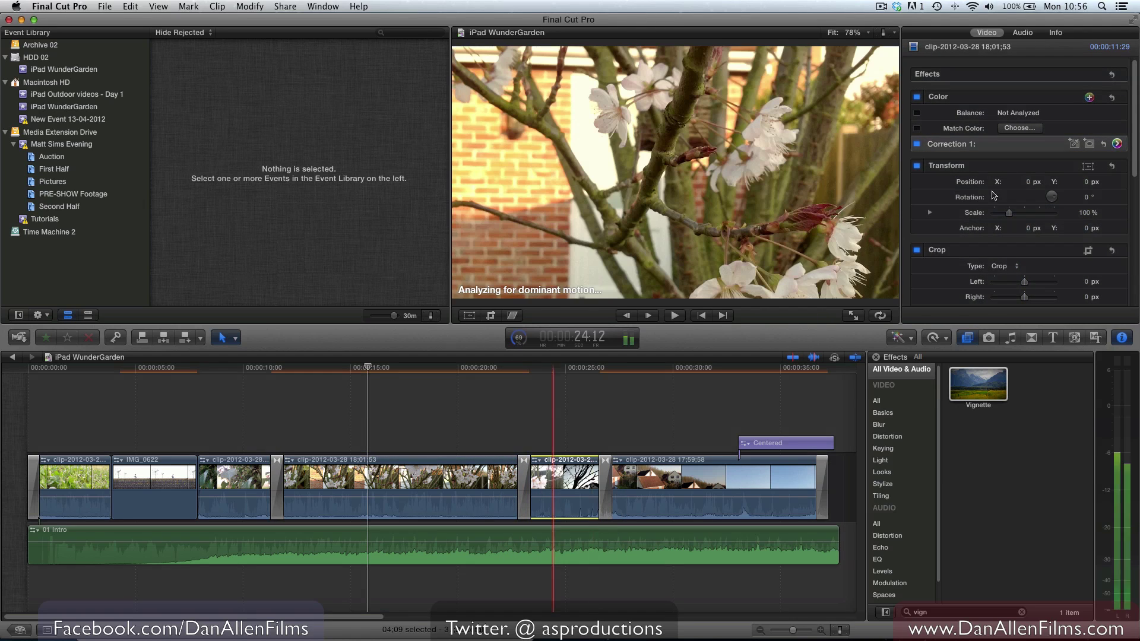
left_click(1116, 144)
left_click_drag(979, 150, 936, 153)
left_click(574, 372)
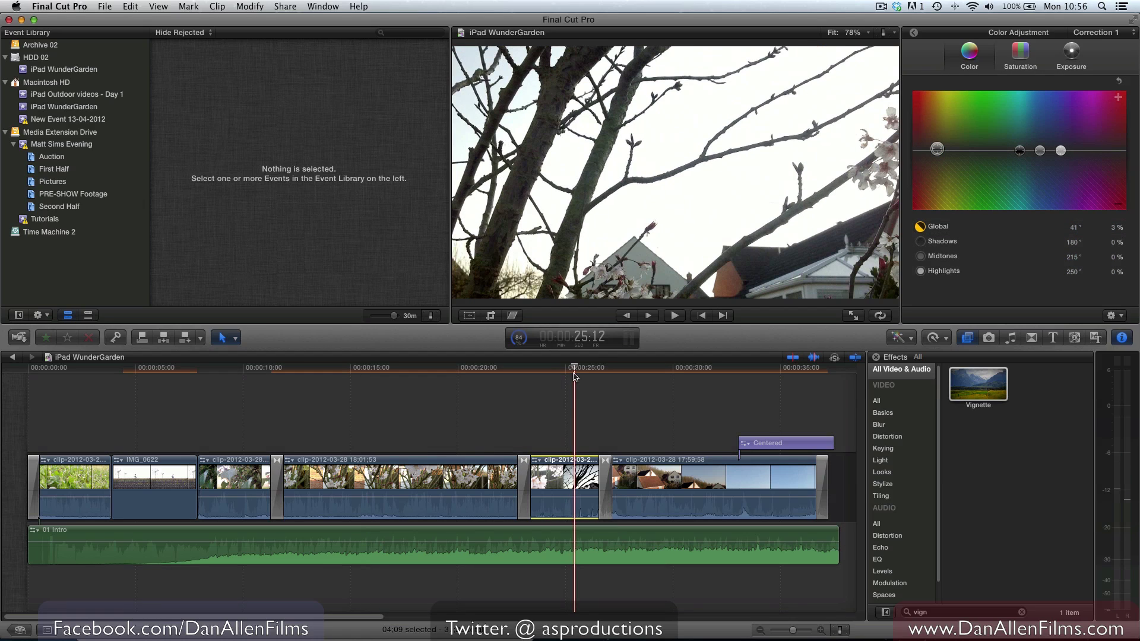
left_click_drag(936, 149, 927, 141)
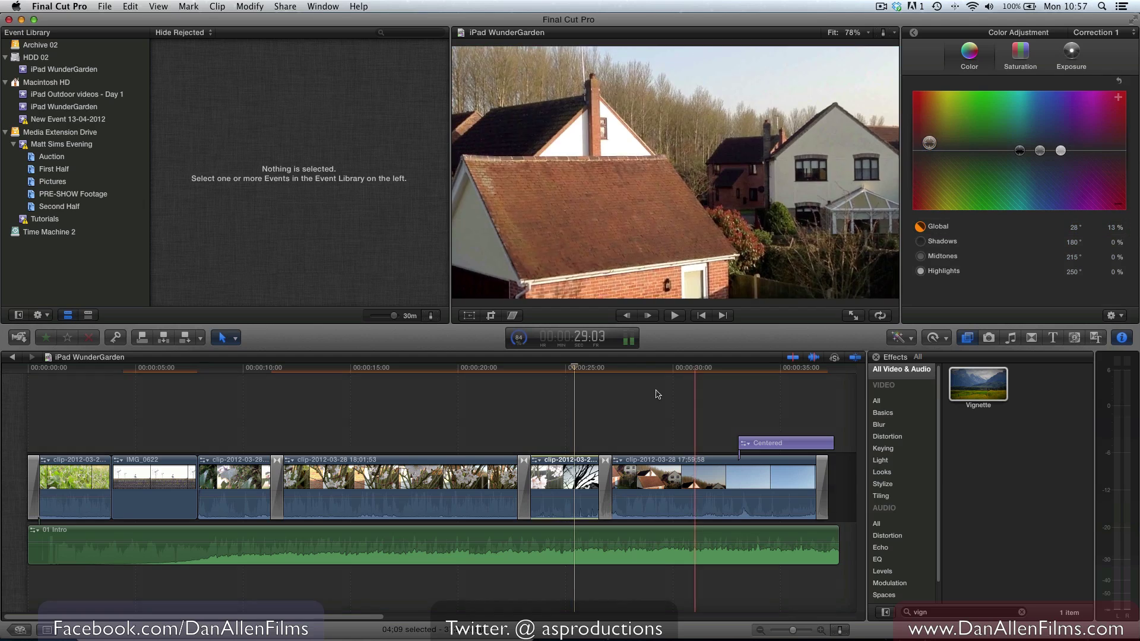
On the house clip, push highlights toward blue and fine-tune the warm global tint.
left_click(663, 416)
left_click(703, 480)
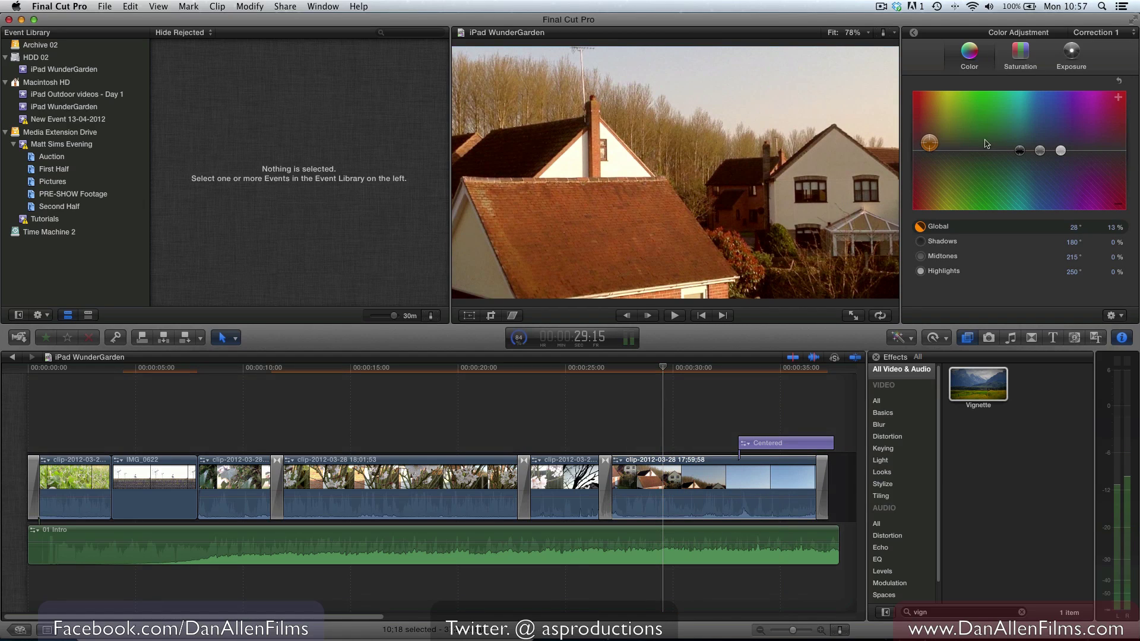
left_click_drag(1058, 151, 1047, 149)
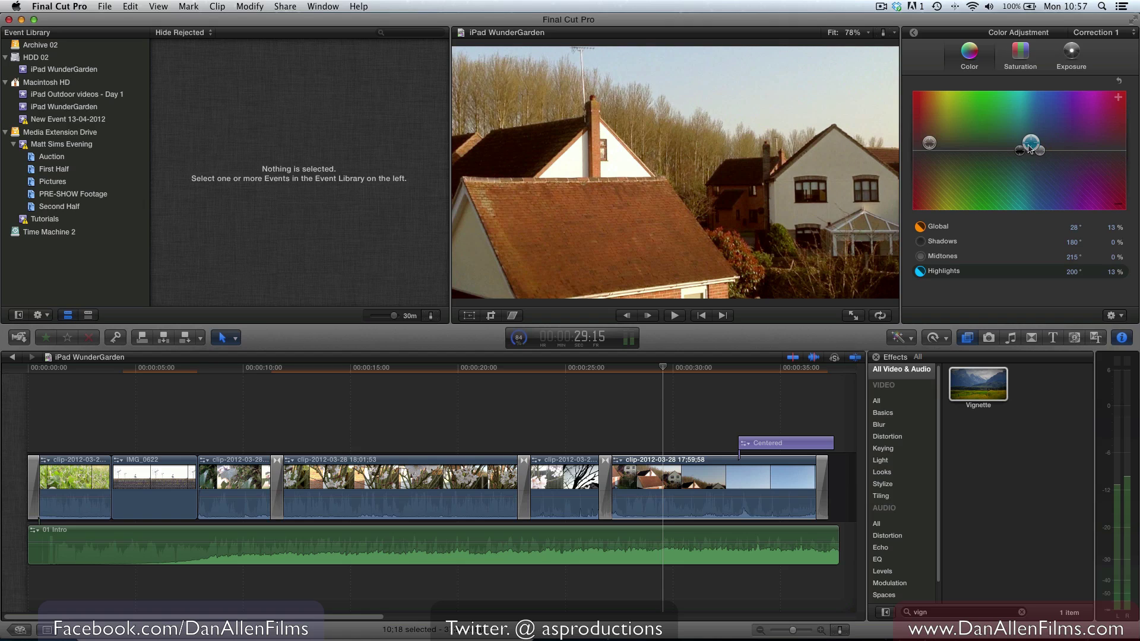
left_click_drag(931, 143, 933, 141)
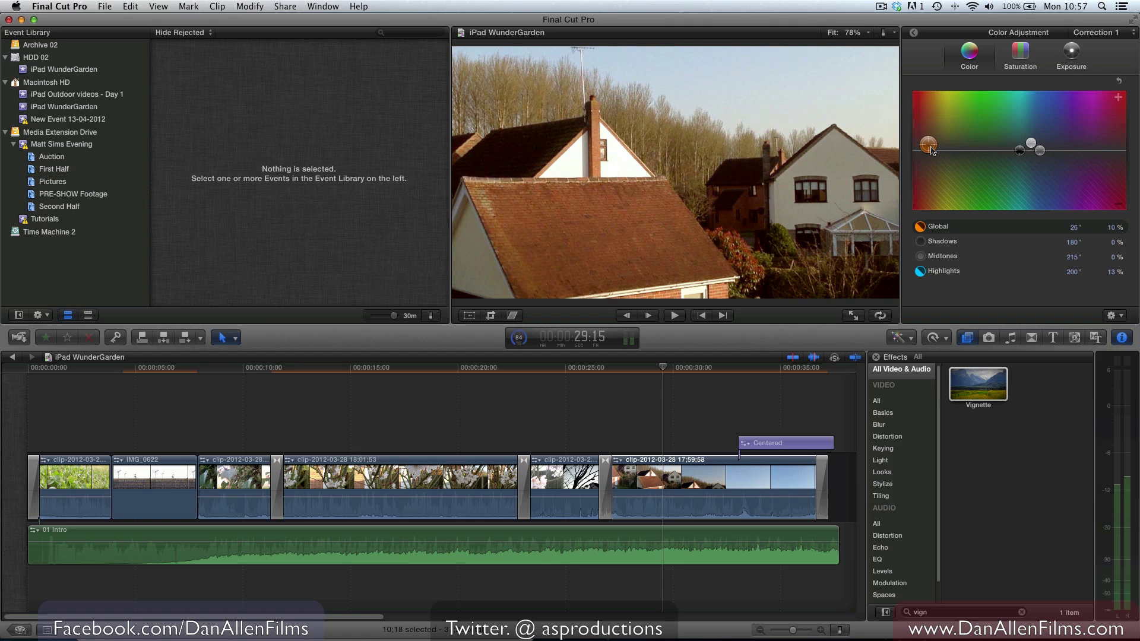
Set the house clip's exposure Shadows to -6% and Highlights to 4%.
left_click(1072, 53)
left_click(971, 152)
left_click_drag(971, 155, 972, 157)
left_click_drag(1099, 153, 1098, 150)
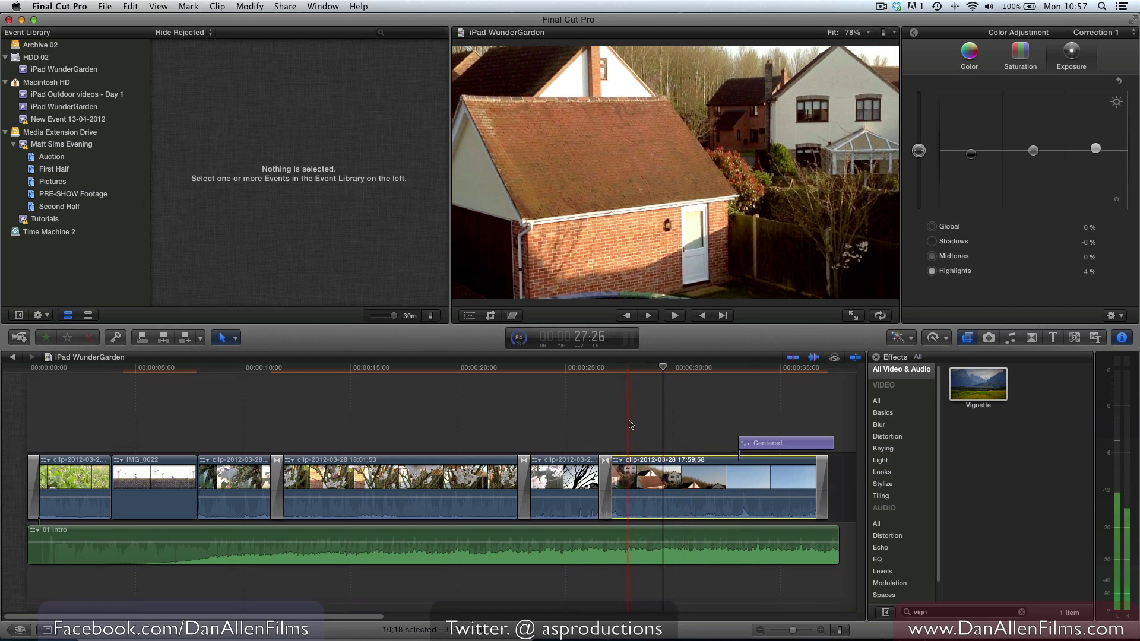
key("super+9")
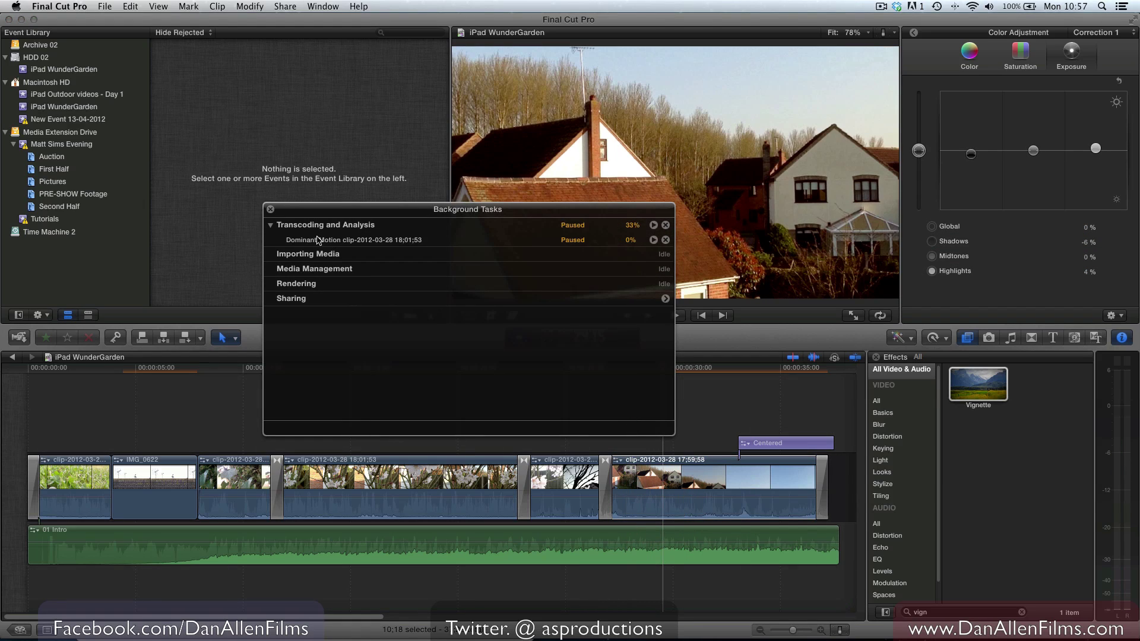
left_click(271, 285)
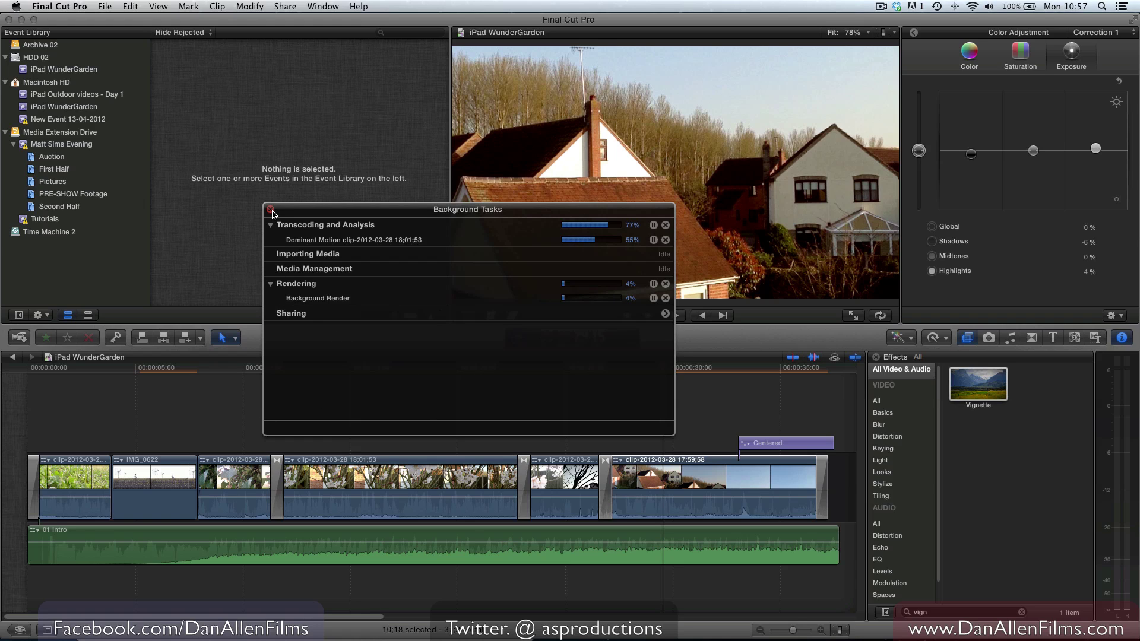
left_click(270, 209)
left_click(755, 410)
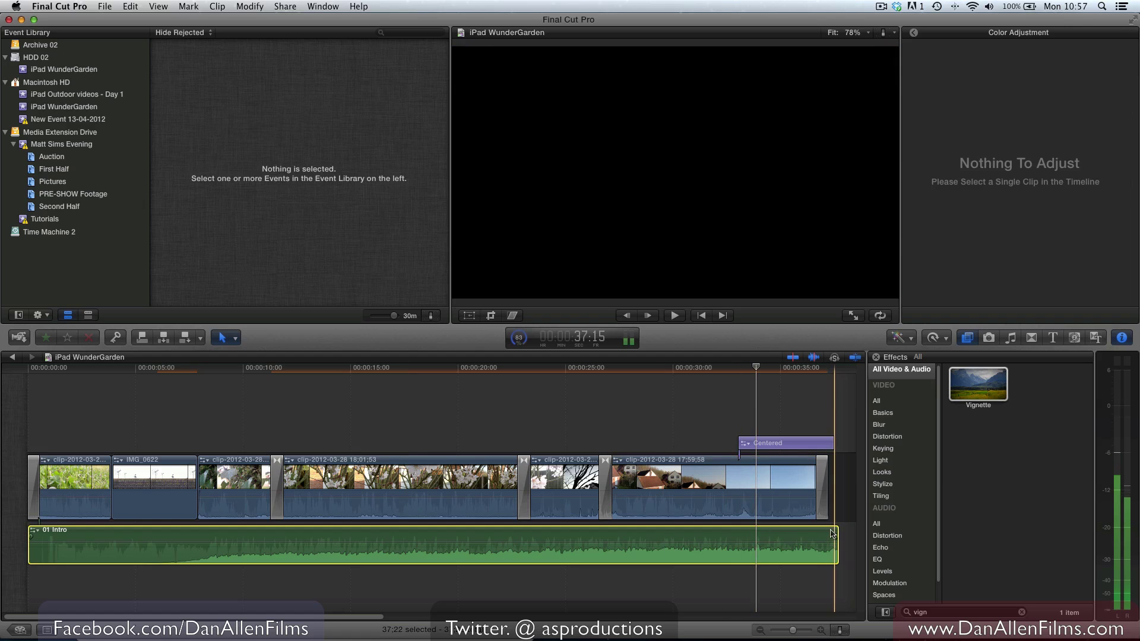
Extend the 01 Intro music clip to about 1:26 and show its audio settings.
left_click_drag(837, 531, 711, 537)
scroll(313, 539, "left", 15)
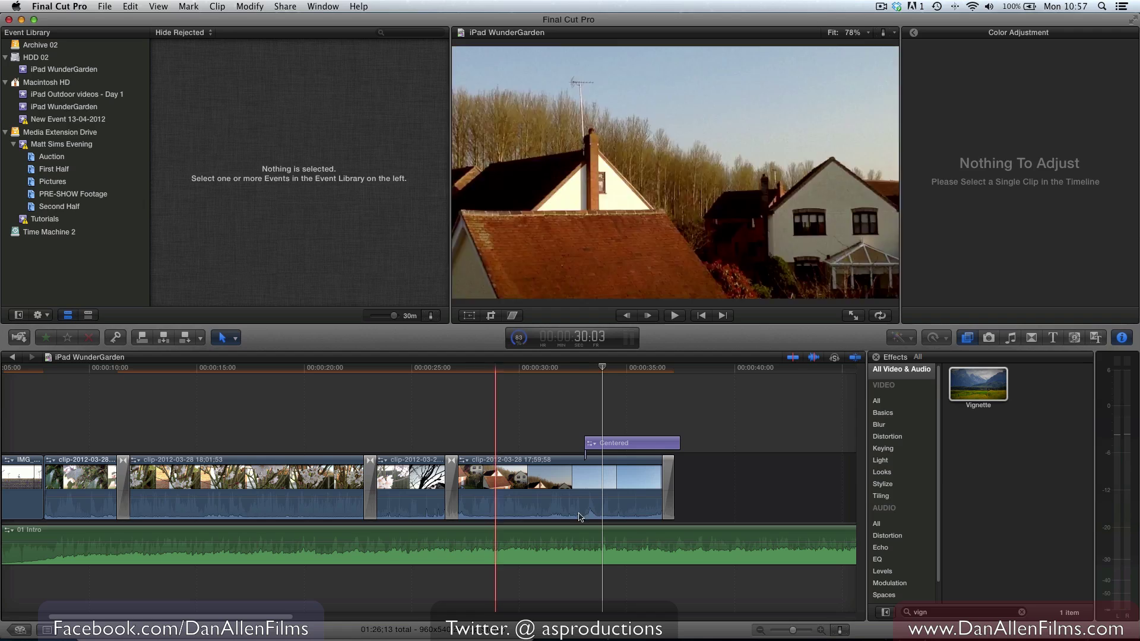
left_click(647, 538)
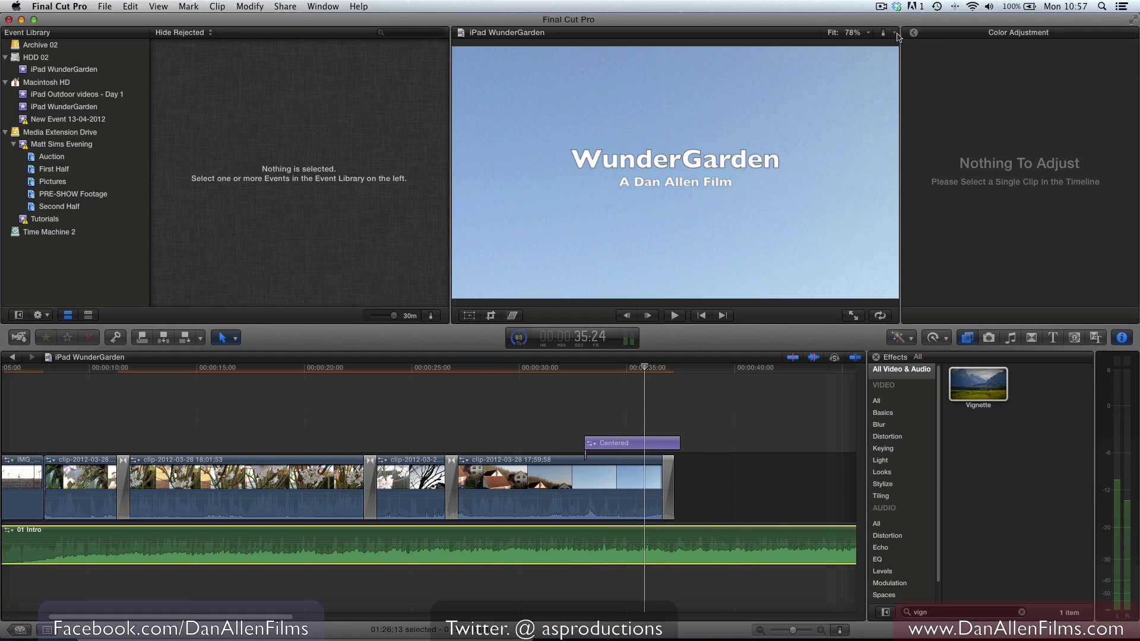
left_click(913, 33)
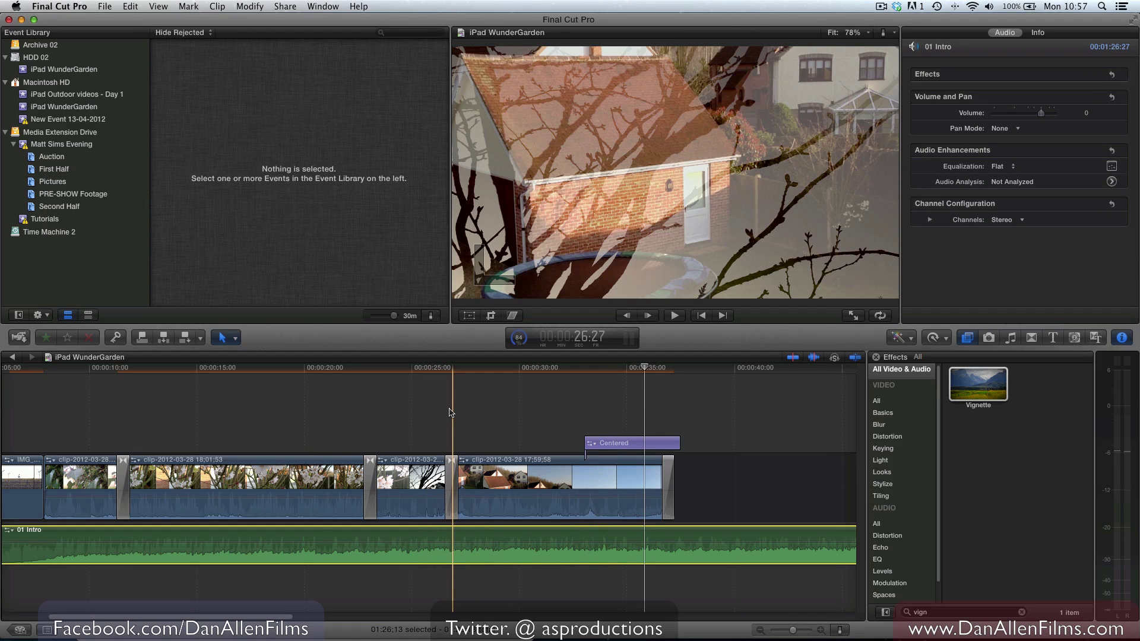
Play back and stop the timeline's ending twice, then select the house clip.
key("space")
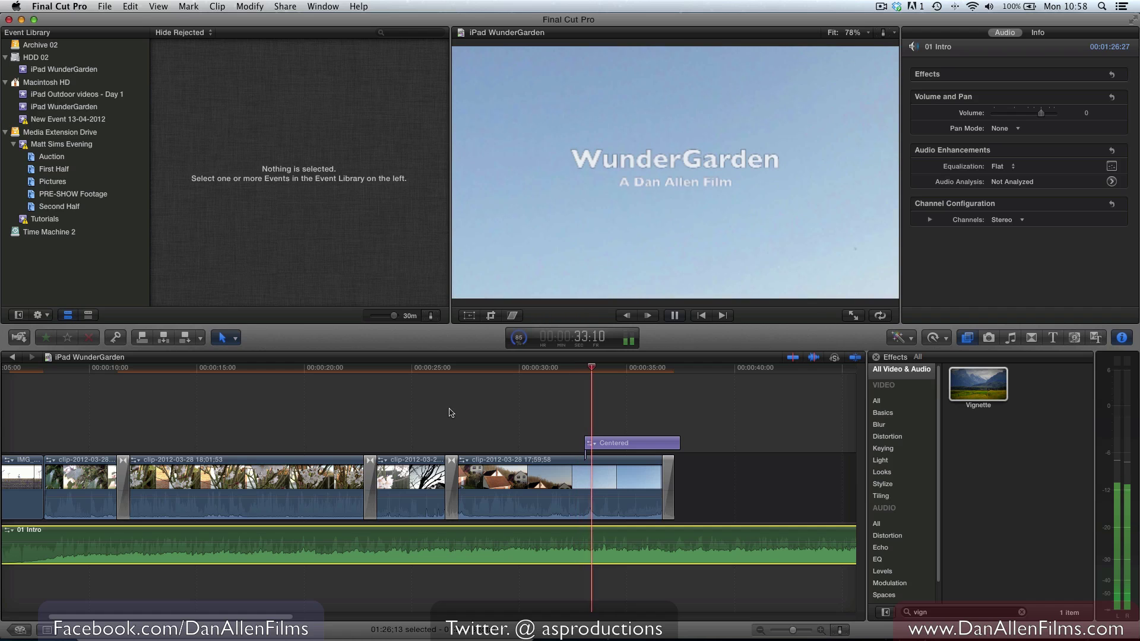
key("space")
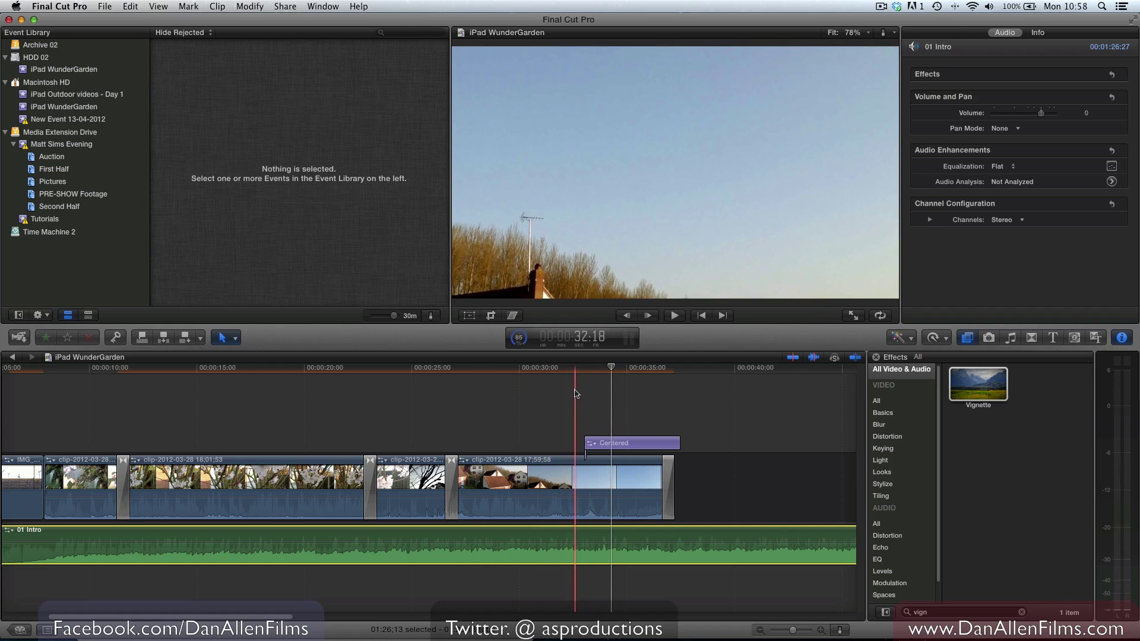
key("space")
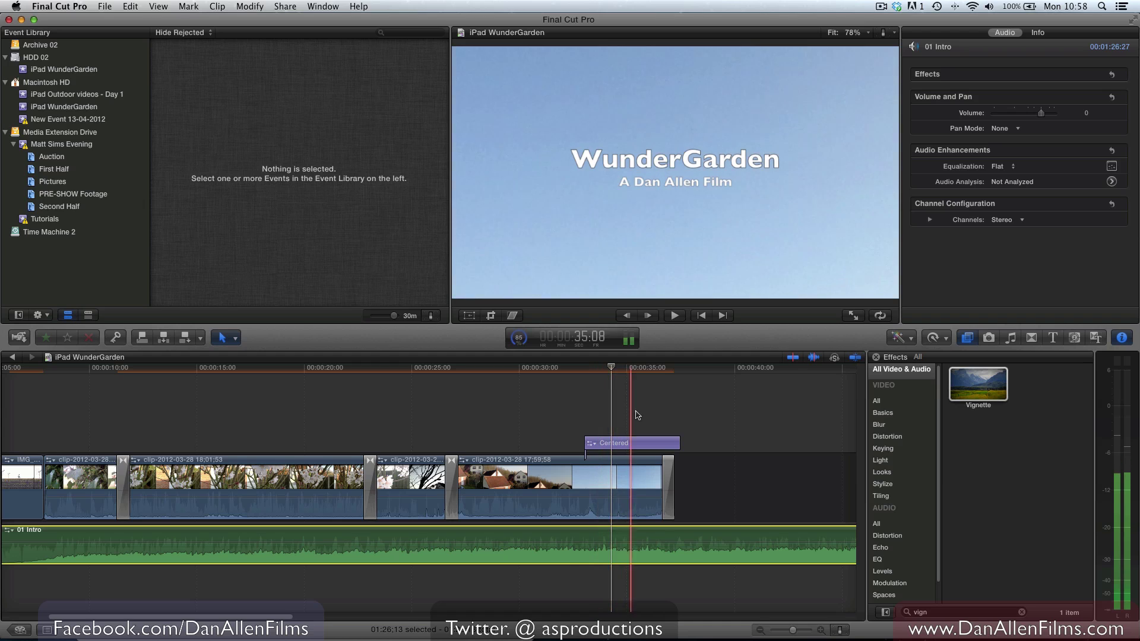
key("space")
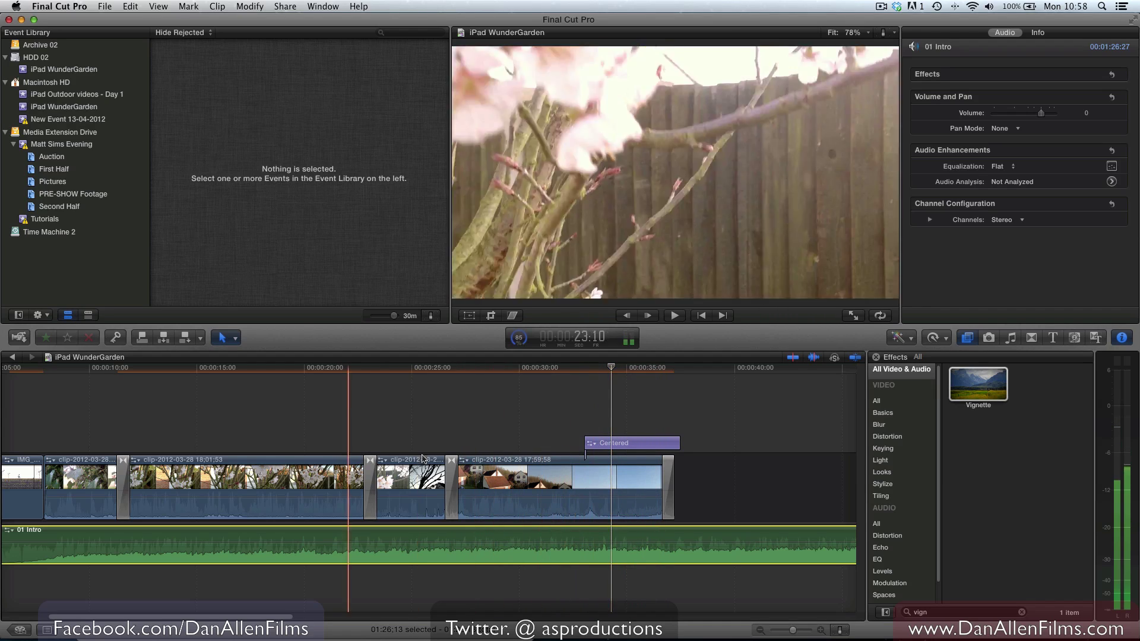
left_click(527, 478)
Show the house clip's Stabilization settings and lower Translation, Rotation and Scale Smooth, with Translation at 0.
scroll(1031, 152, "down", 5)
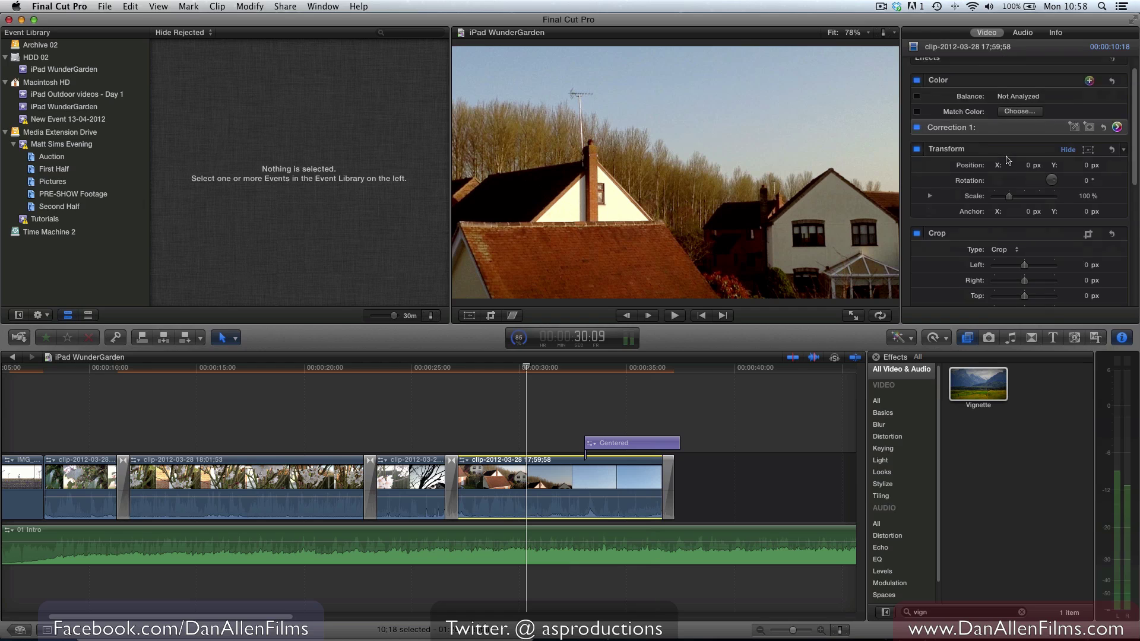
scroll(1032, 152, "down", 15)
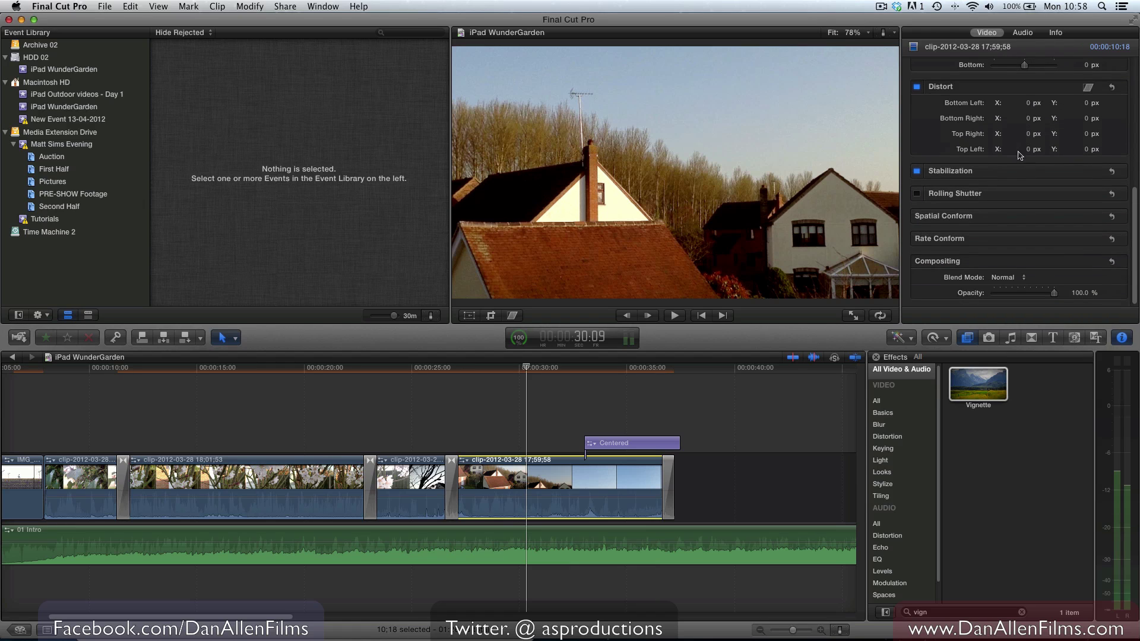
left_click(1092, 172)
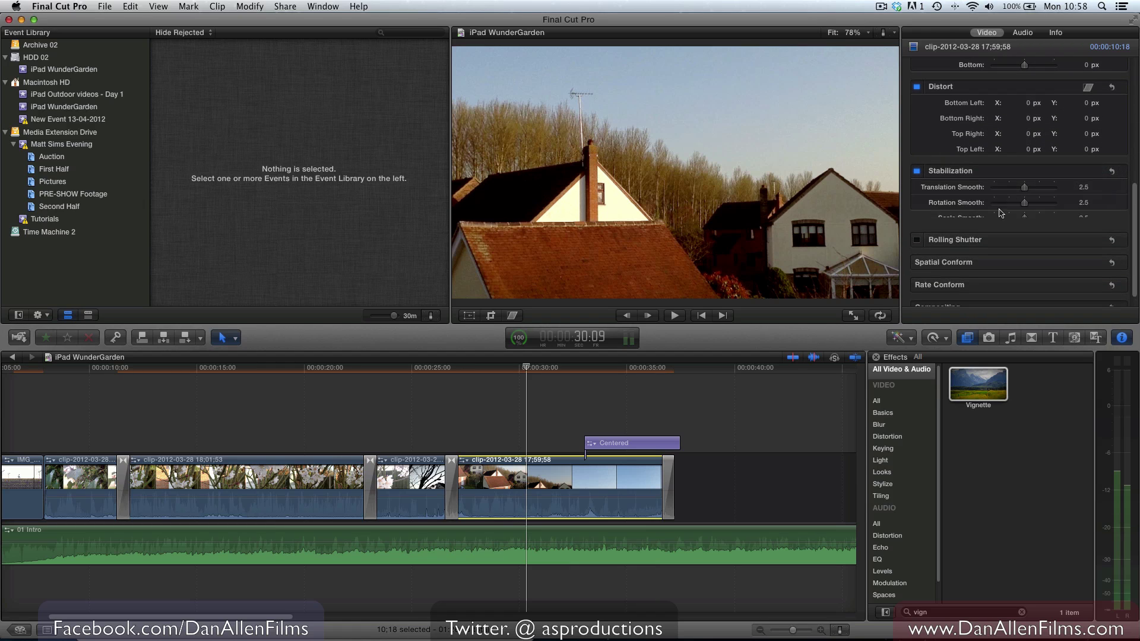
left_click_drag(1009, 188, 1005, 187)
left_click(1006, 203)
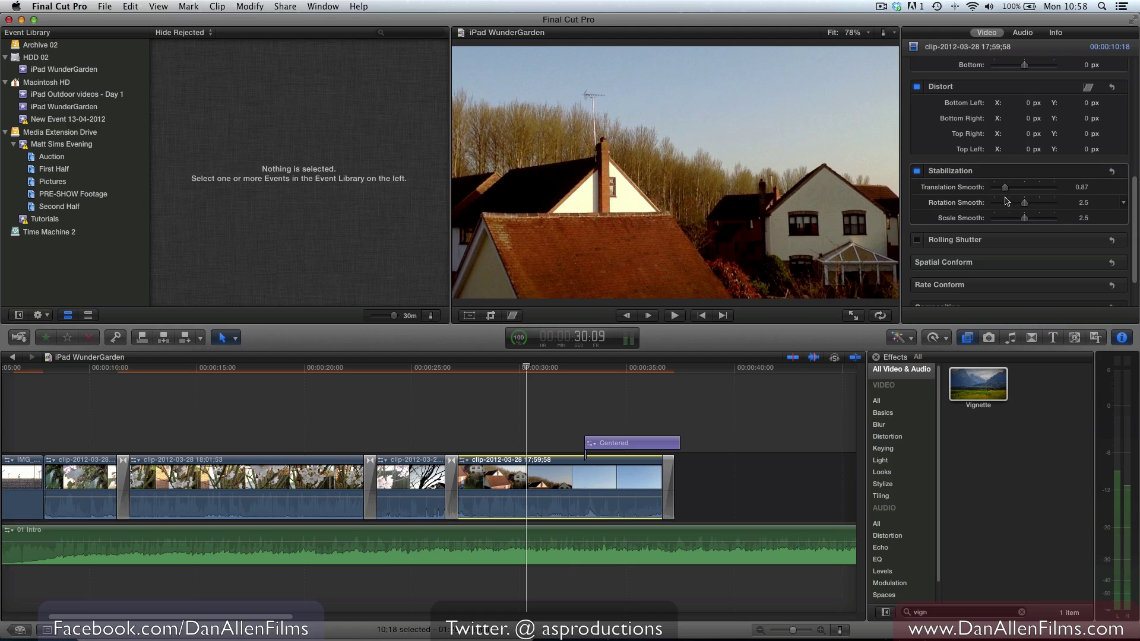
left_click(1008, 218)
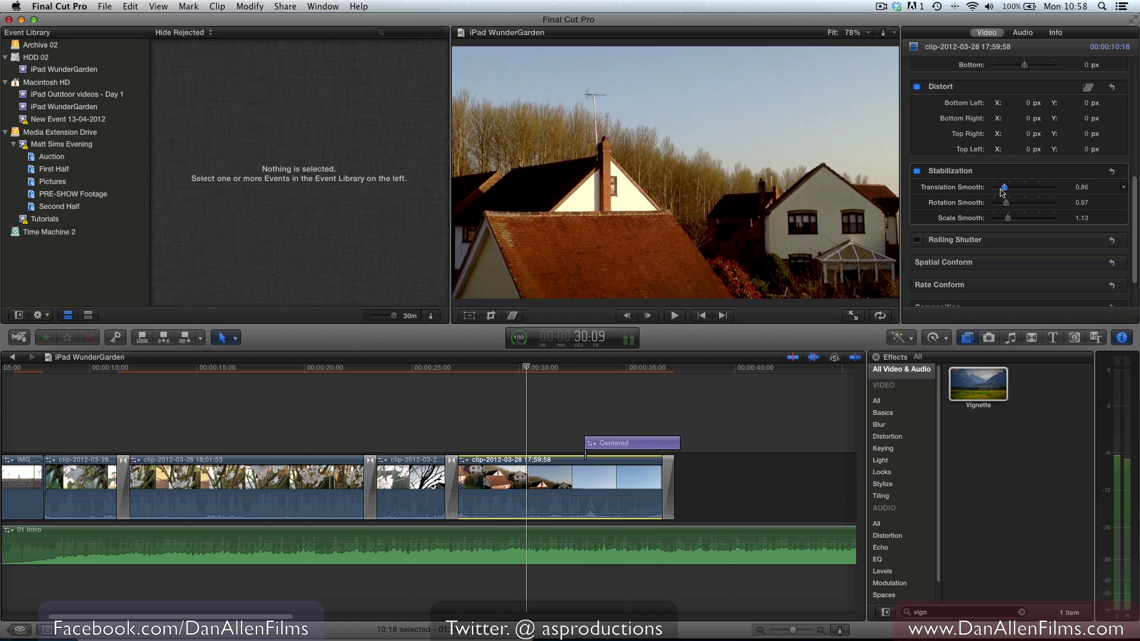
left_click_drag(1003, 189, 994, 188)
Preview from 31:16 with Translation Smooth raised to 5.0, then turn stabilization off.
left_click(554, 370)
key("space")
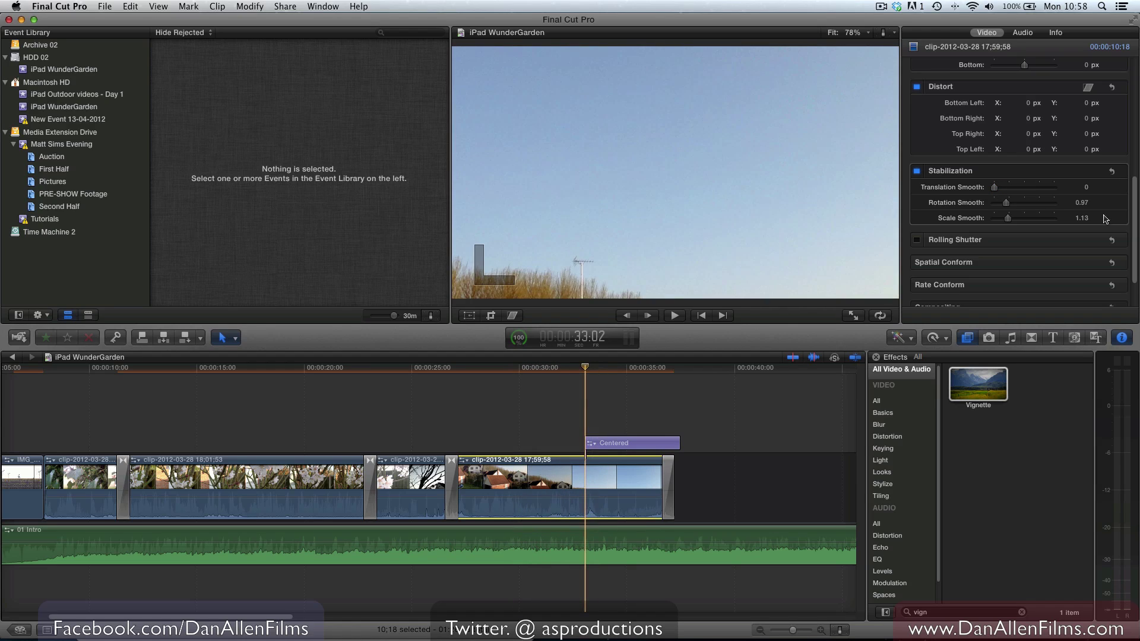
left_click_drag(1015, 190, 1057, 188)
left_click(554, 369)
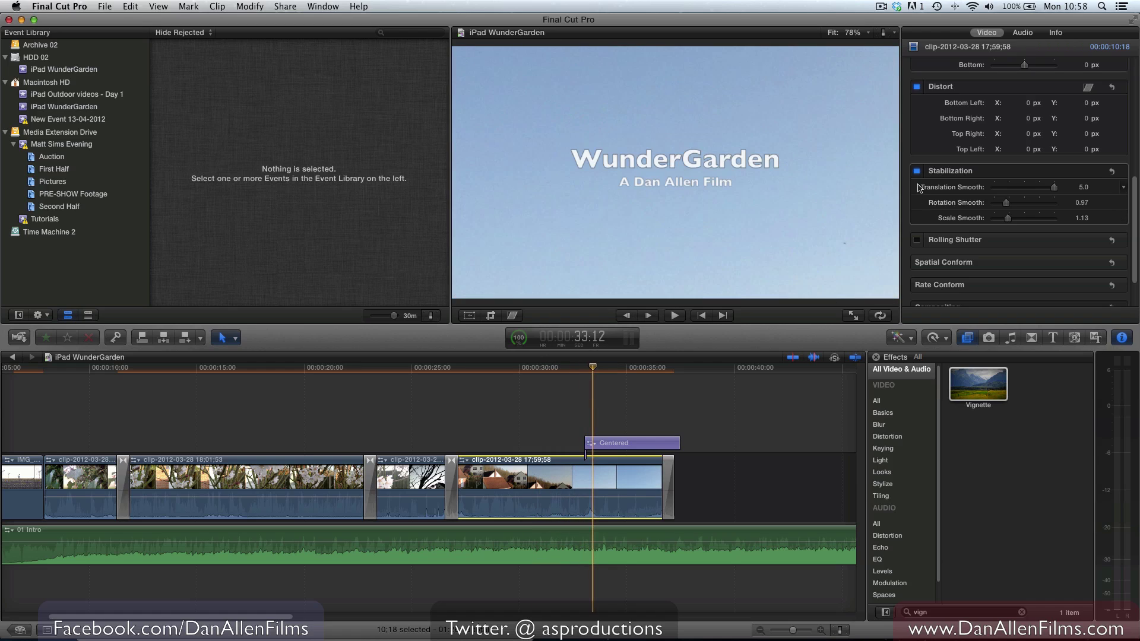
left_click(917, 173)
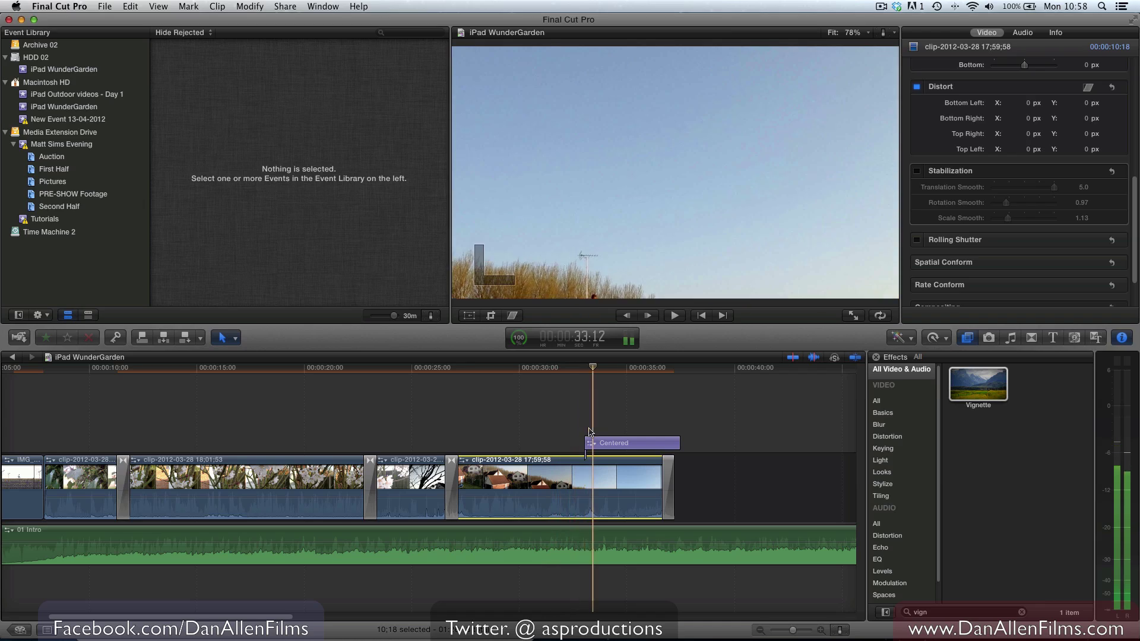
Play the timeline from about 15 seconds, then stop on the bare-branches clip with it selected.
key("space")
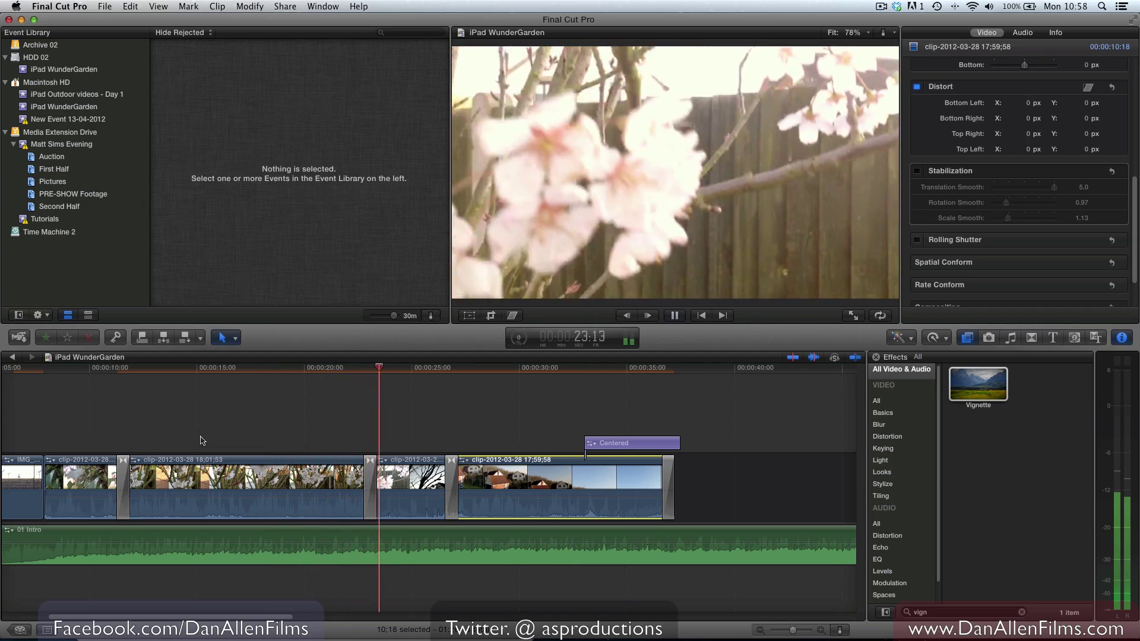
left_click(409, 475)
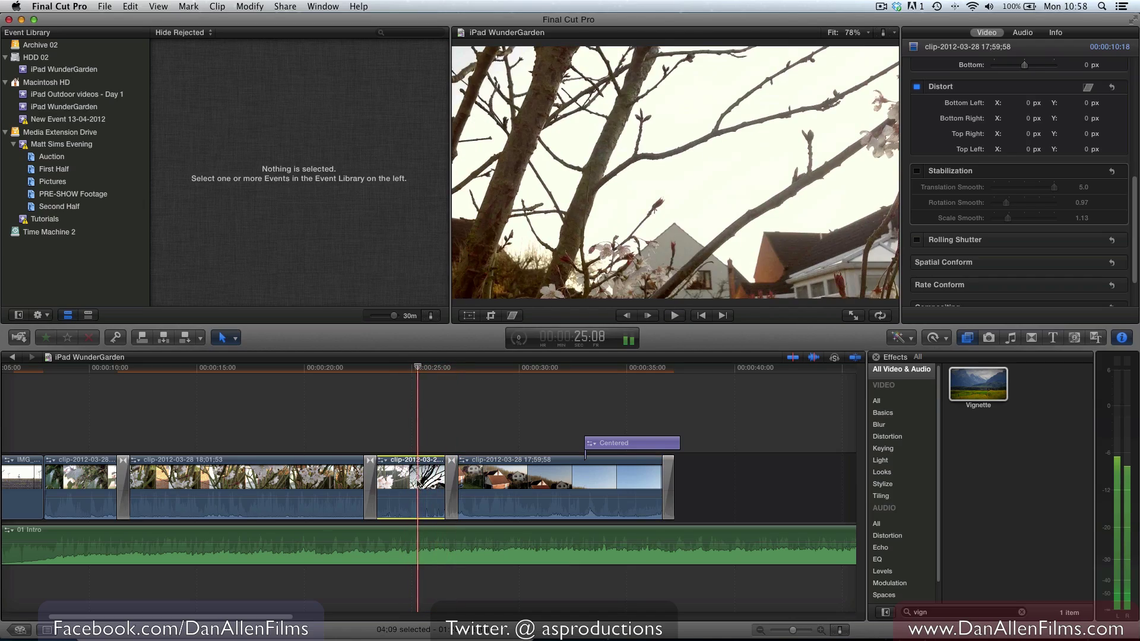
key("space")
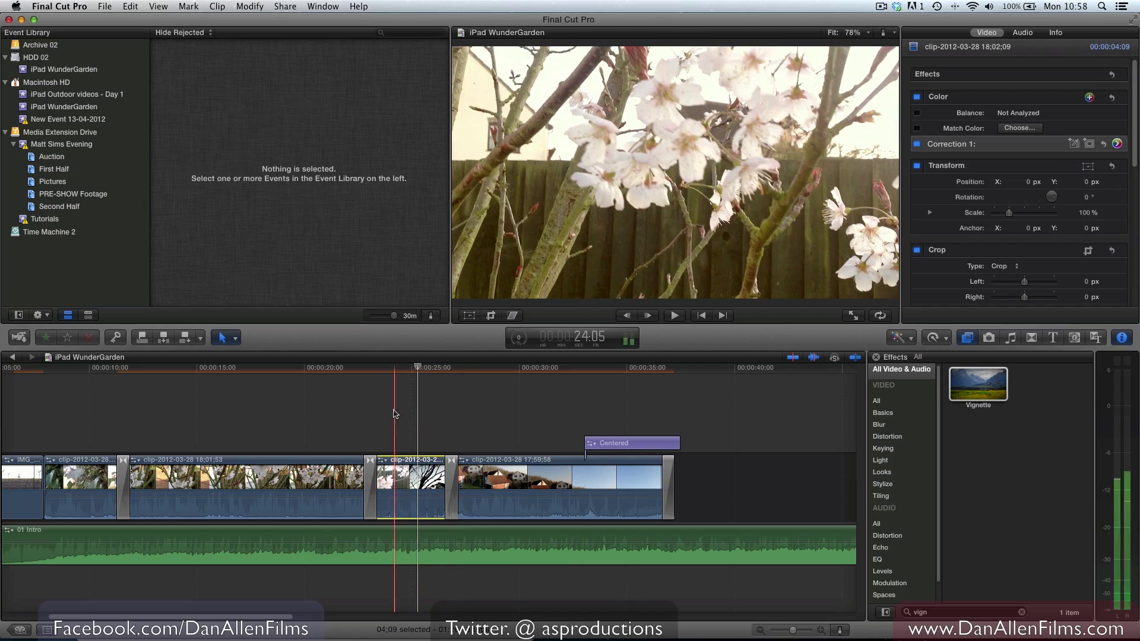